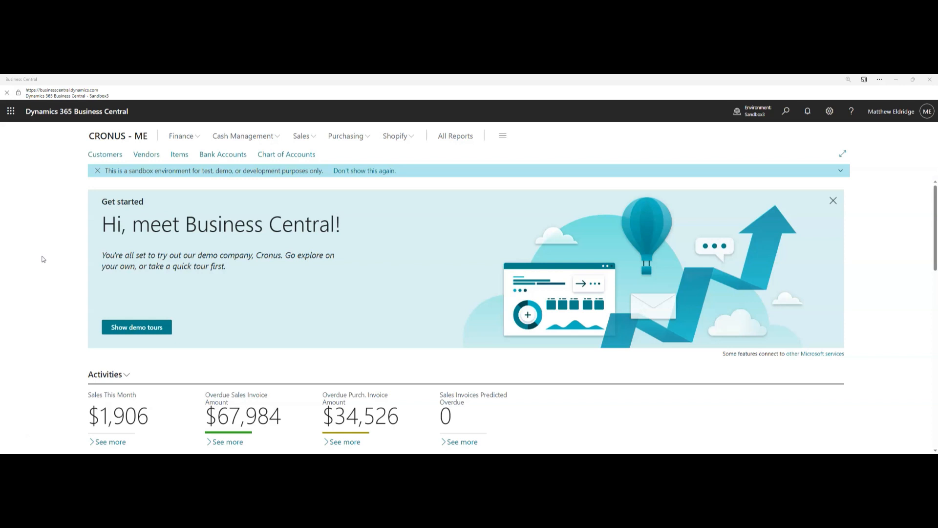
Step: Open the Aged Accounts Payable report from the vendor list
click(147, 154)
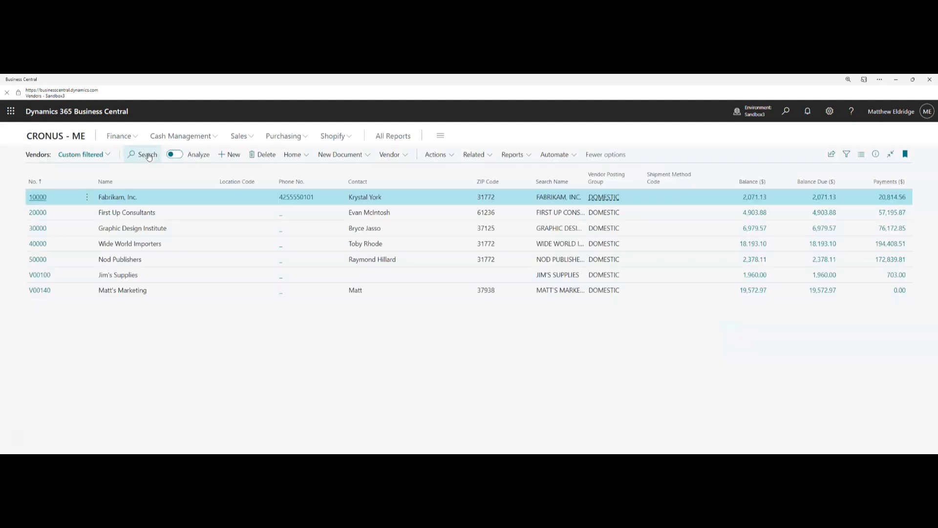
click(523, 164)
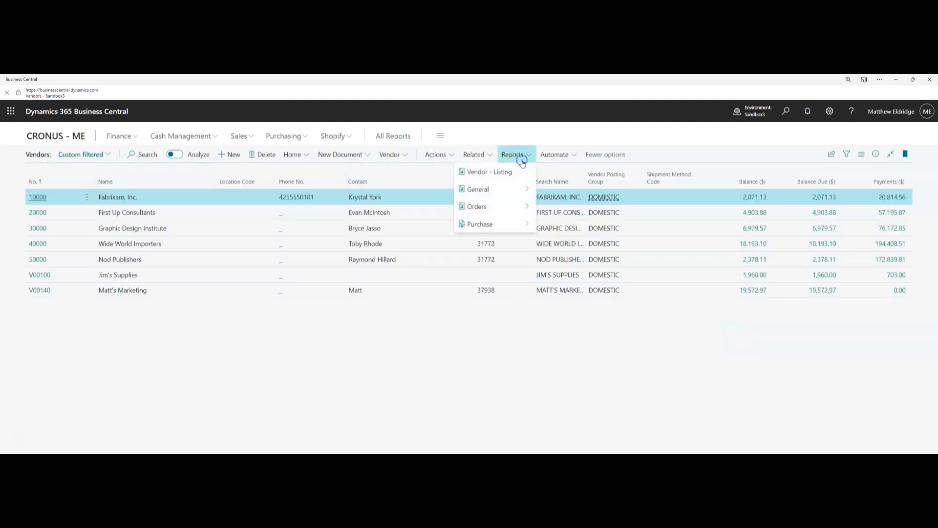
mouse_move(524, 194)
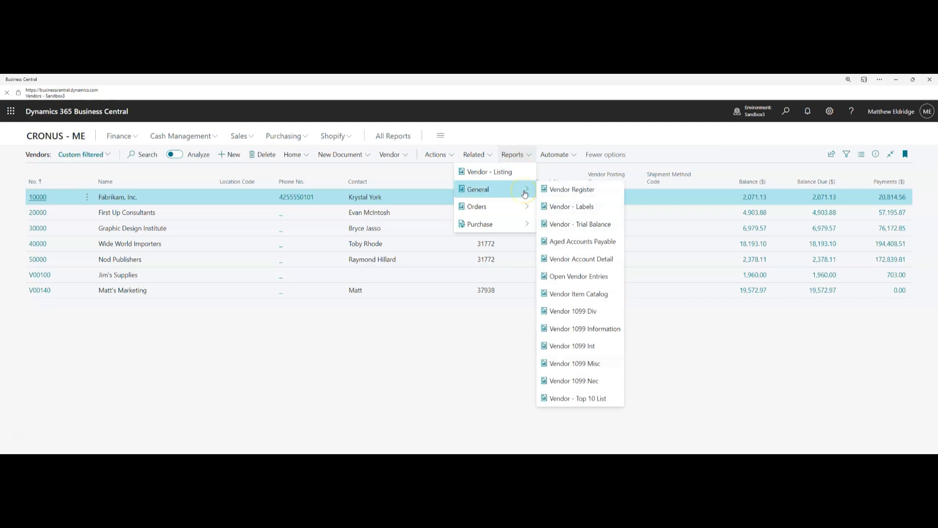
click(581, 242)
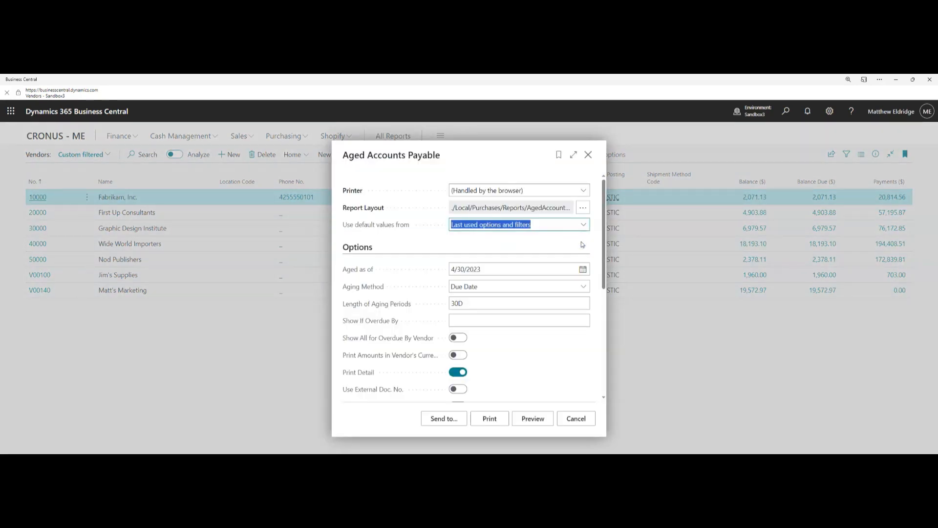
Step: Set the aged-as-of date of the Aged Accounts Payable report to 5/31/2023 and print the report
click(476, 268)
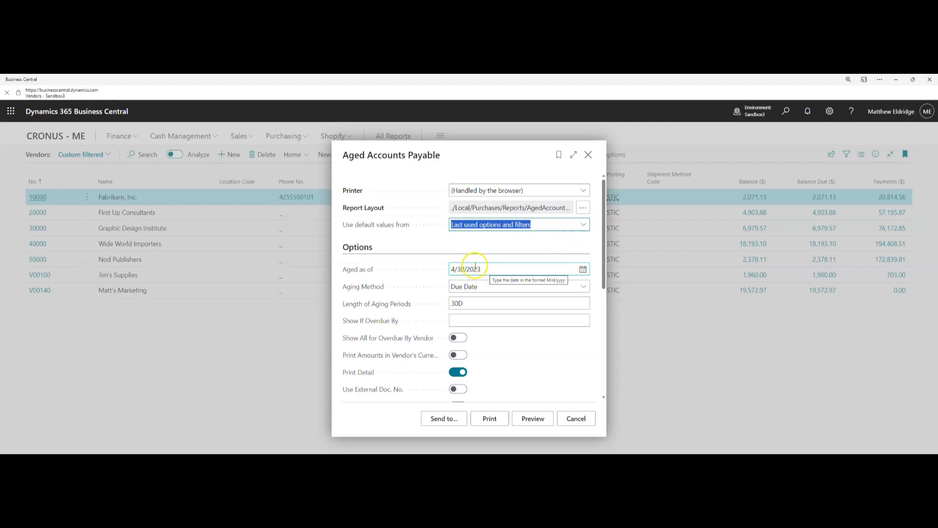
click(583, 269)
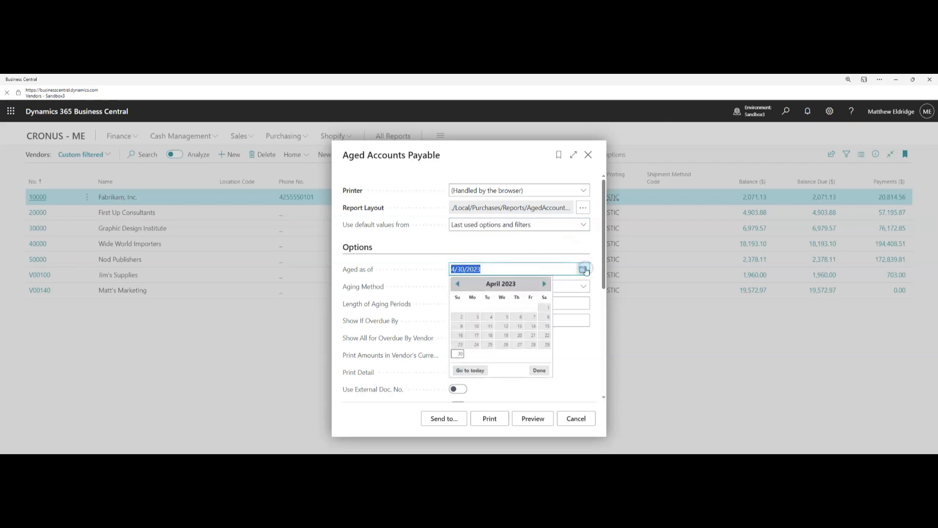
click(544, 283)
click(504, 345)
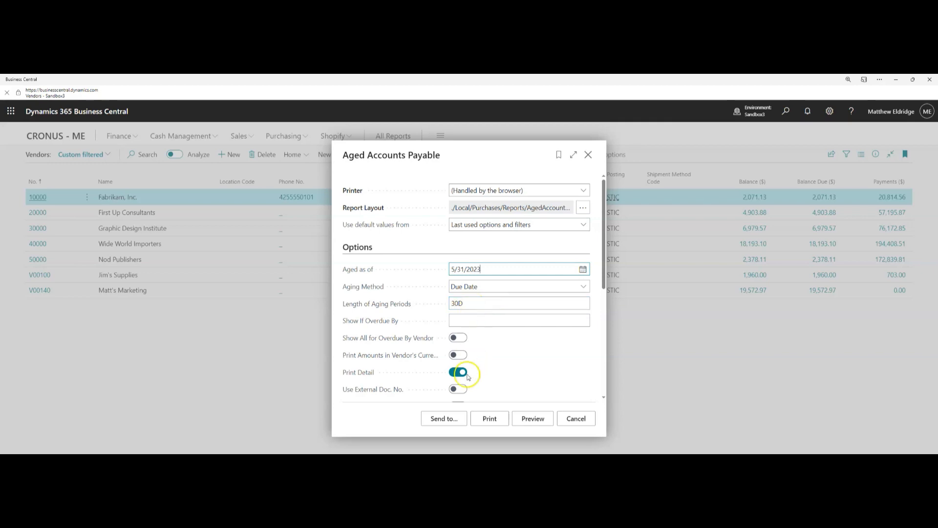
scroll(457, 372, down, 1)
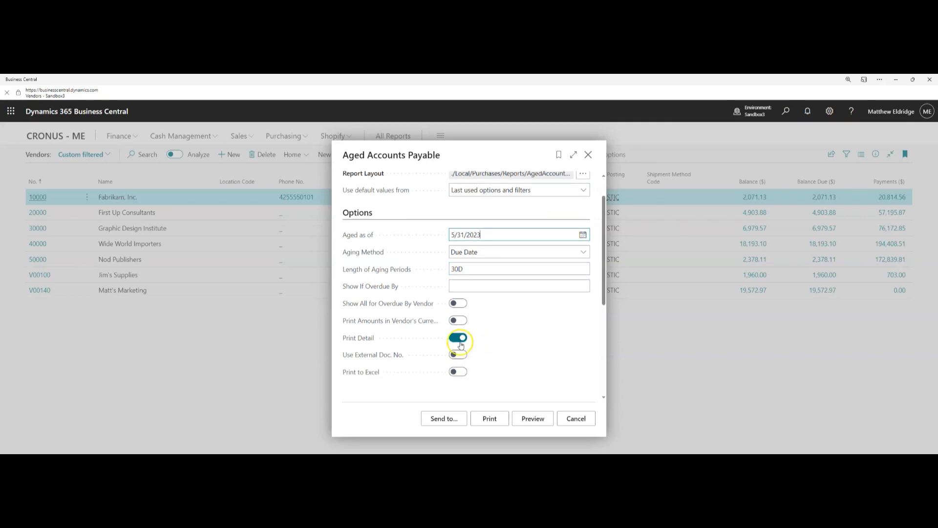
click(490, 422)
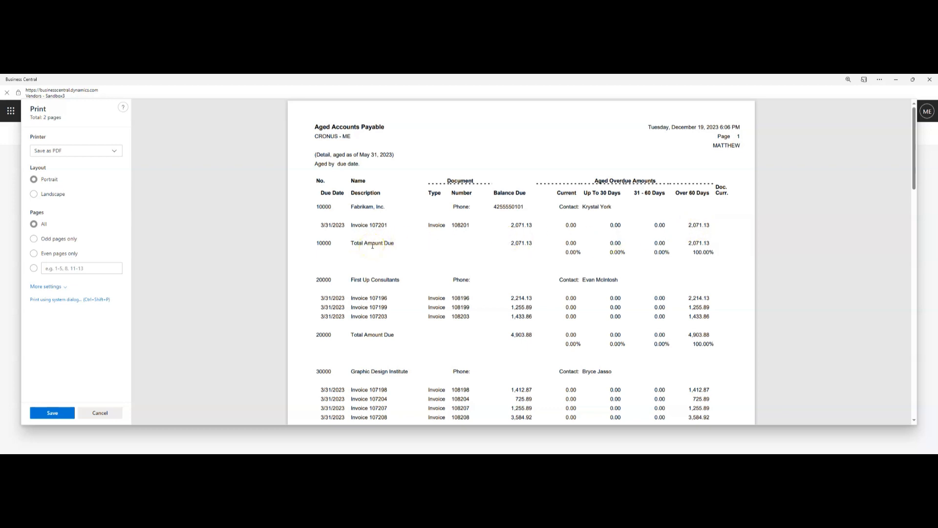
Step: Review each vendor's overdue invoices and the report total in the aging report, and close the print view without saving
scroll(373, 246, down, 10)
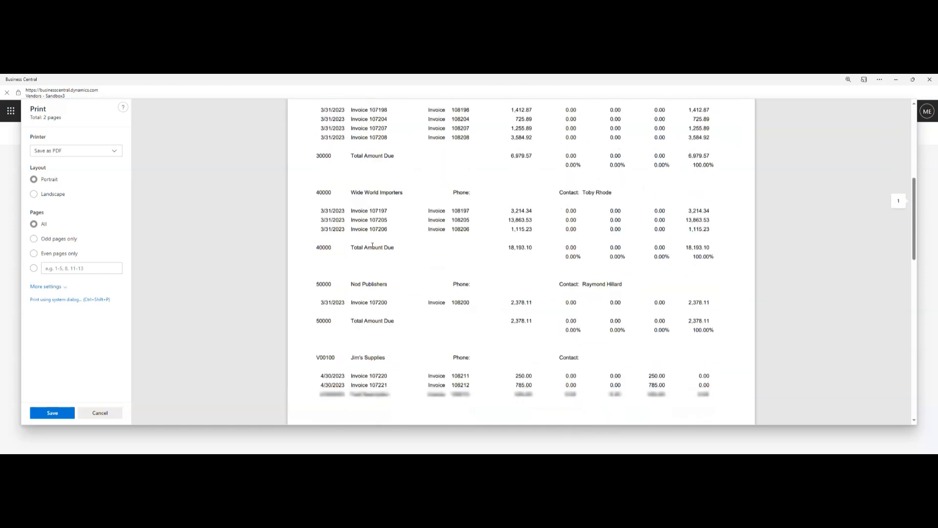
scroll(373, 246, down, 5)
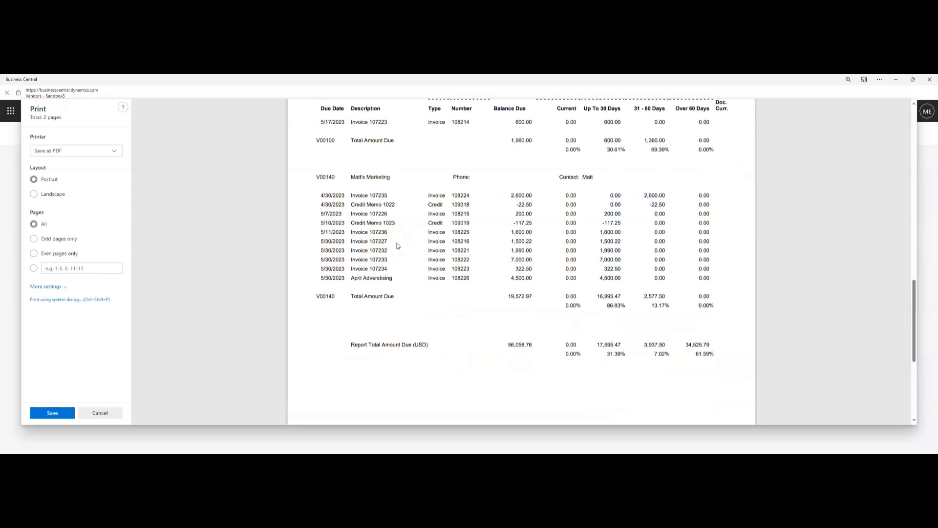
scroll(398, 246, down, 5)
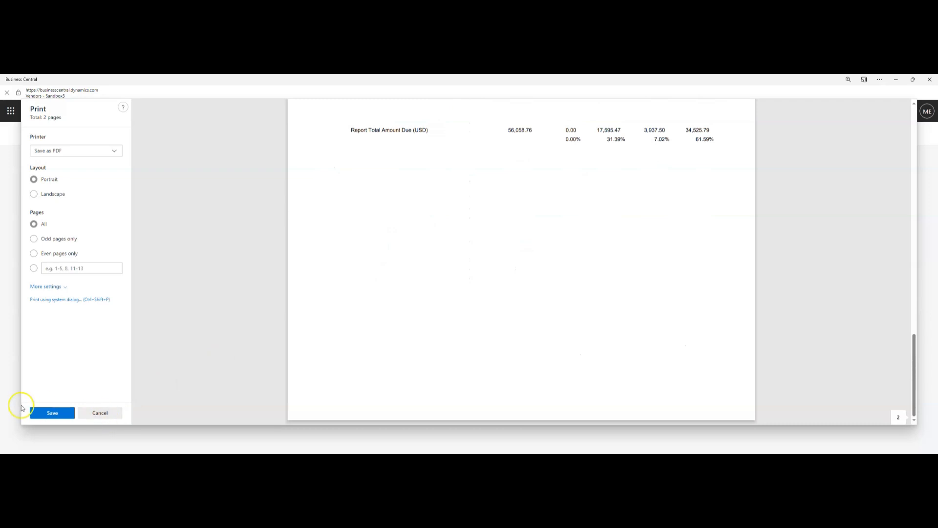
click(98, 414)
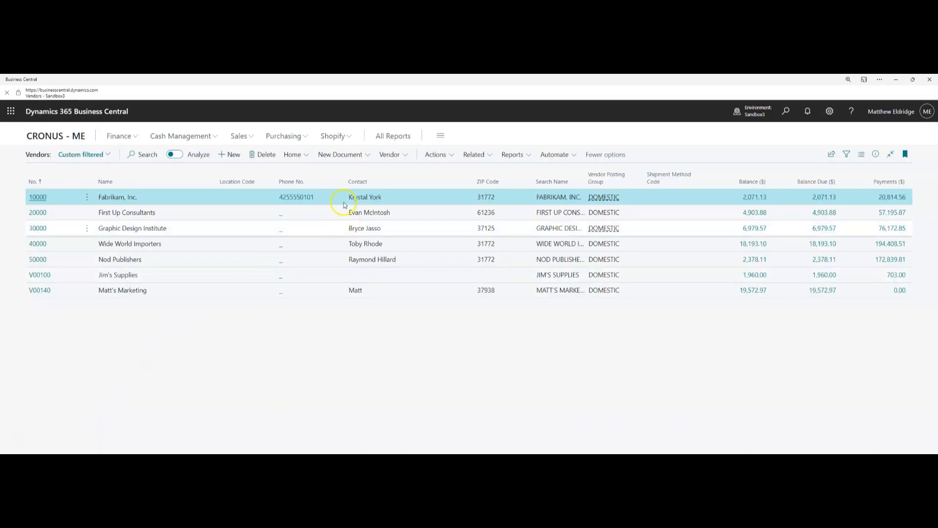
Step: Open the PAYMENT batch in the payment journals
mouse_move(271, 168)
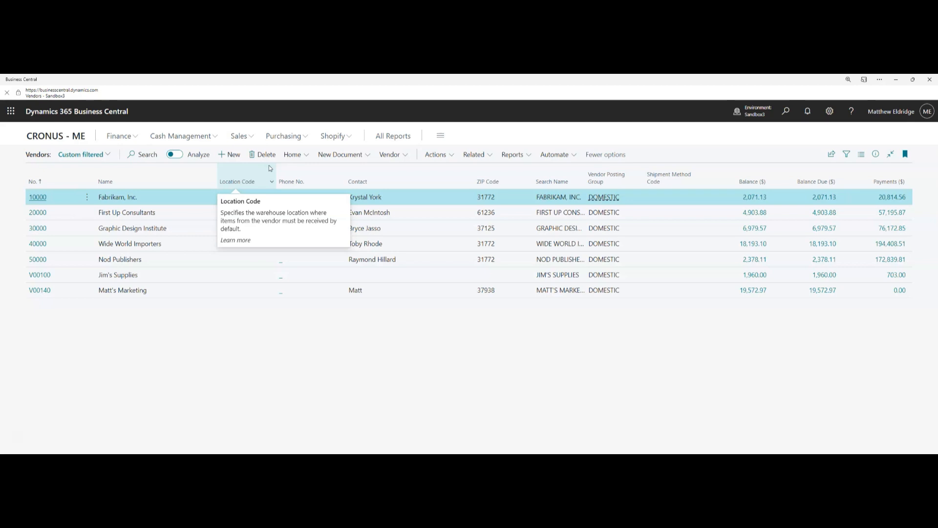
click(185, 137)
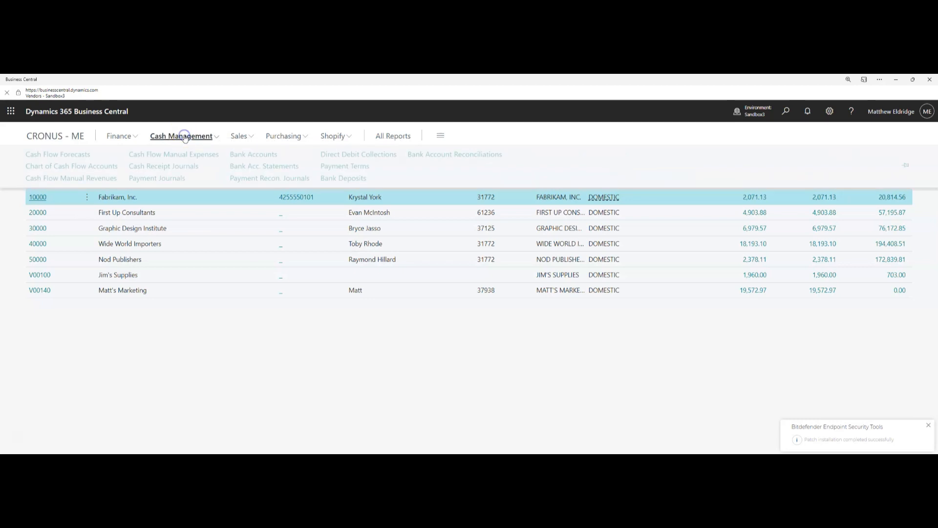
click(168, 177)
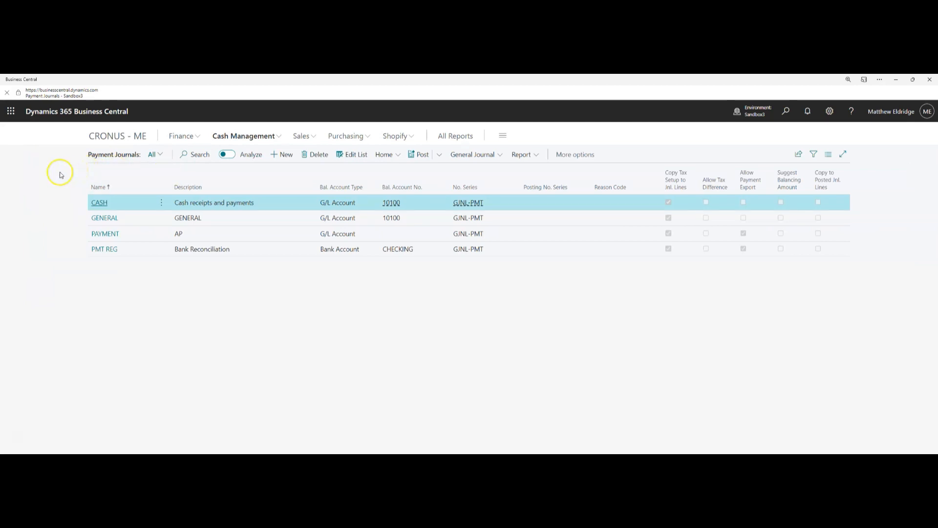
click(103, 235)
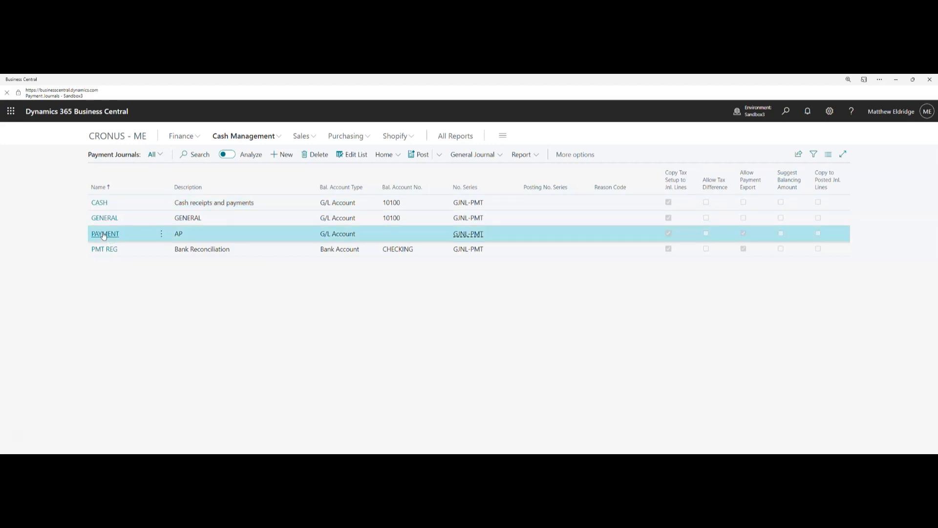
click(105, 234)
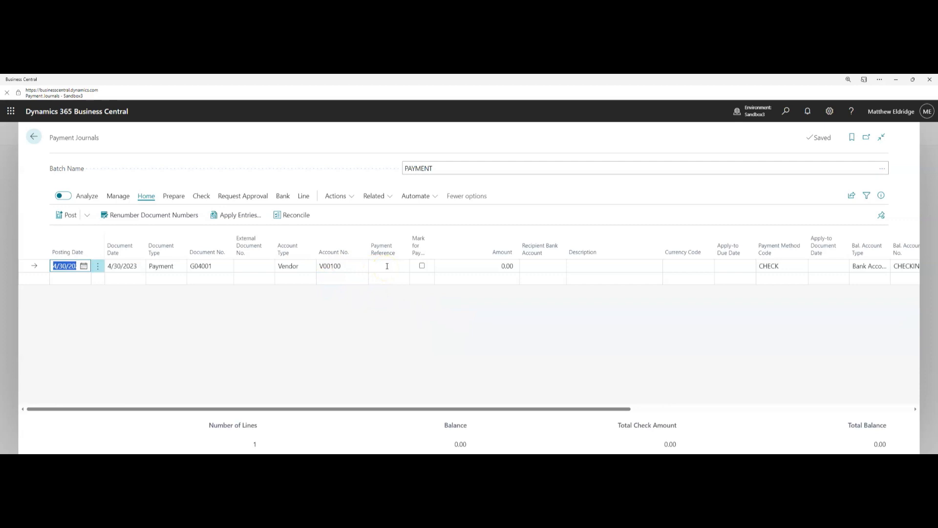
Step: Choose the vendor Jim's Supplies as the account on the payment journal line
click(341, 265)
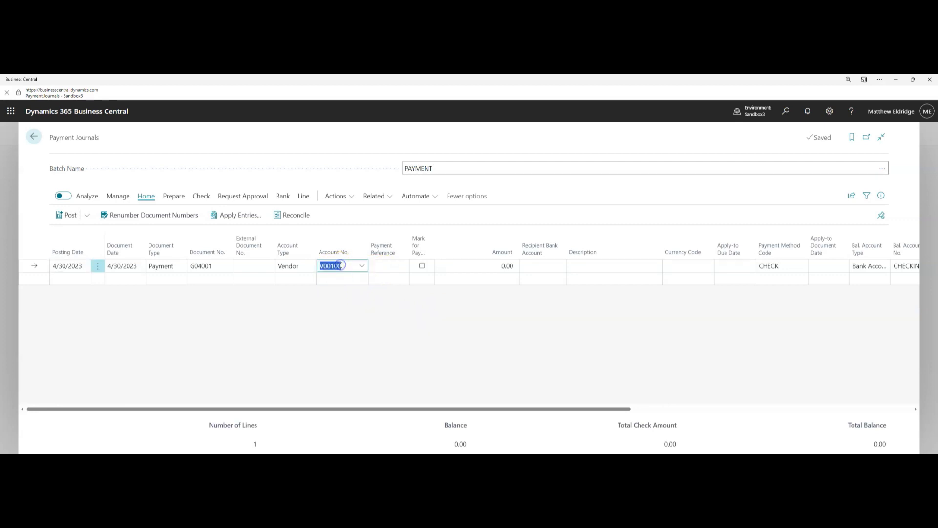
key(Tab)
click(361, 267)
click(362, 268)
click(340, 341)
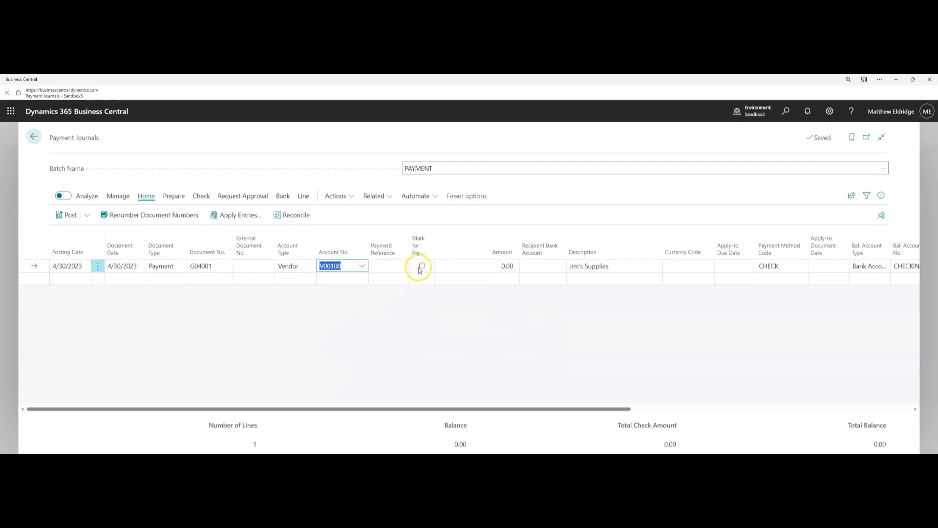
Step: Set the payment amount for Jim's Supplies to 100
click(482, 266)
text(100)
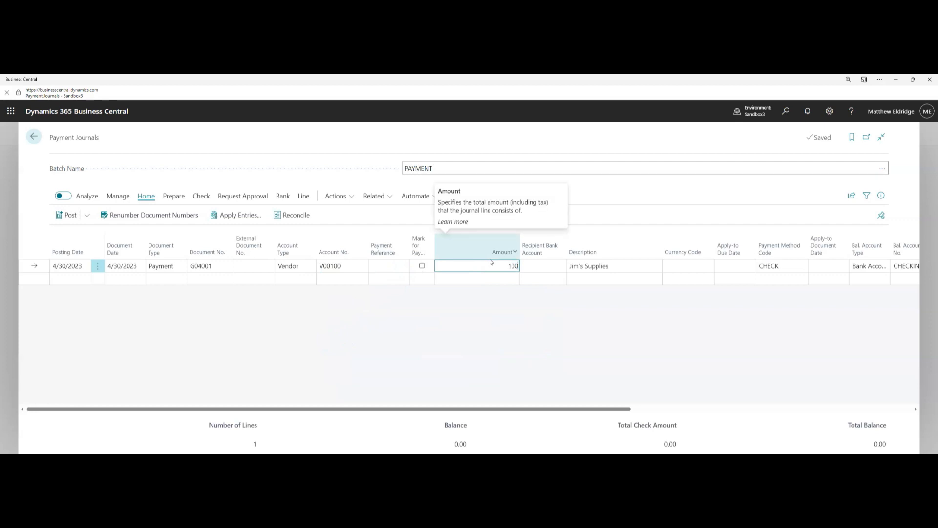
key(Tab)
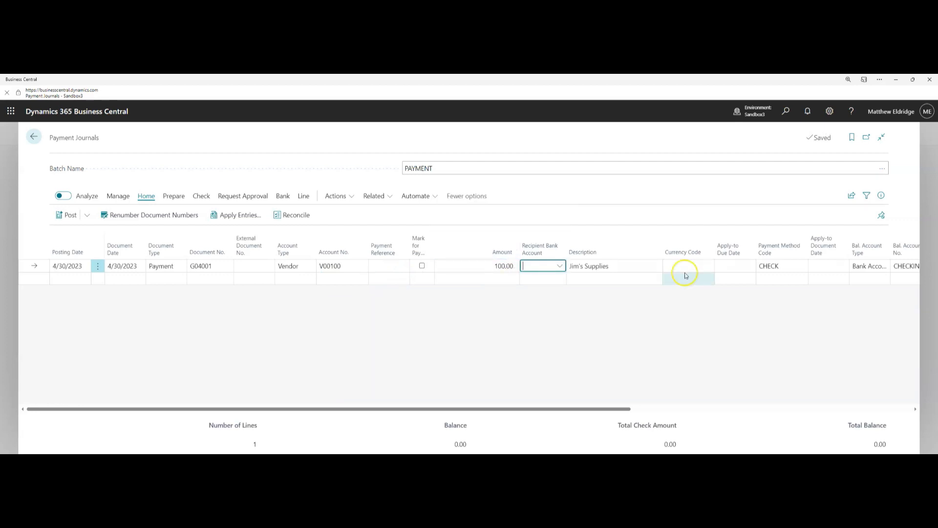
Step: Look up the vendor's open invoices for the line's Applies-to Doc. No. and leave without choosing one
drag(577, 409, 850, 412)
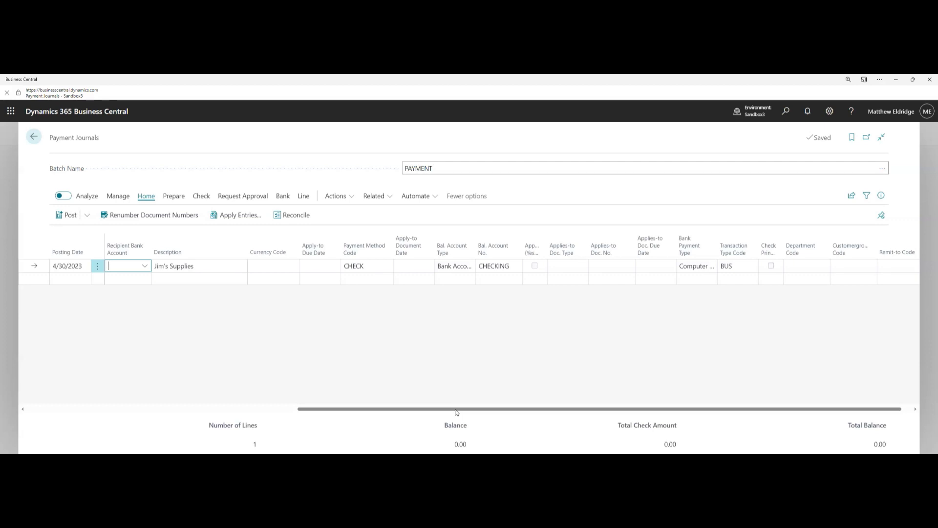
click(606, 266)
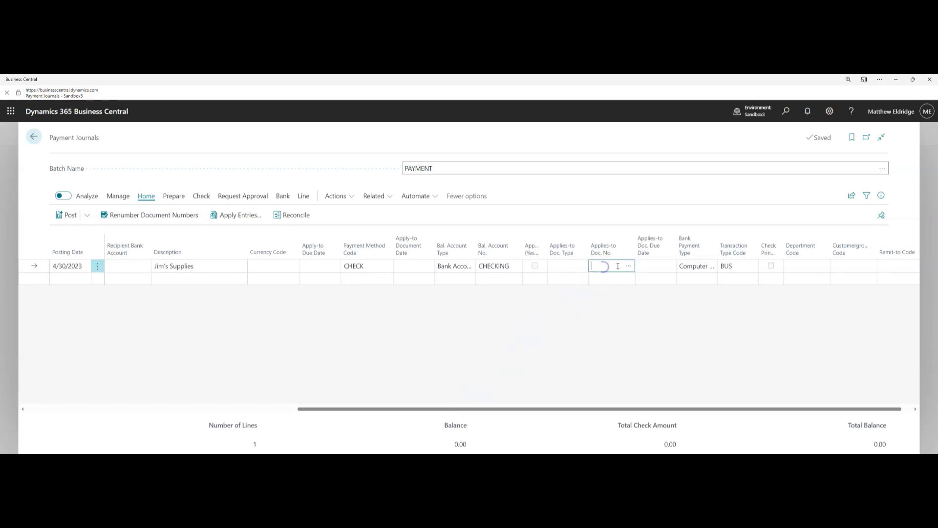
click(629, 266)
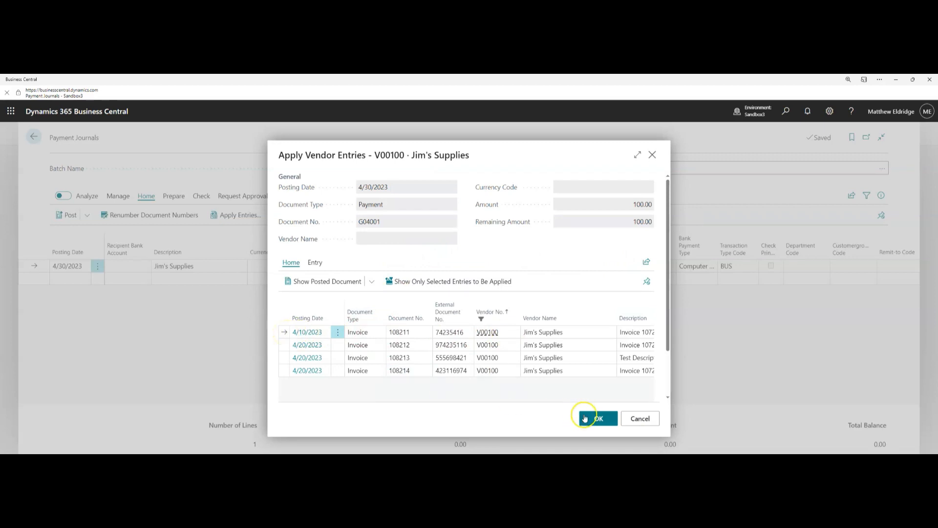
click(399, 371)
click(636, 419)
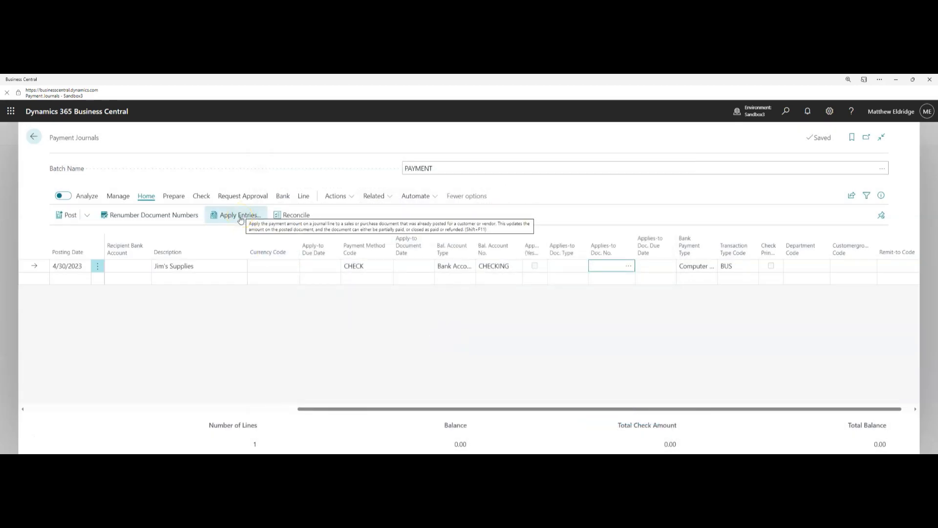
Step: Apply the payment to Jim's Supplies' invoice dated 4/10/2023 by setting its Applies-to ID
click(240, 215)
click(309, 327)
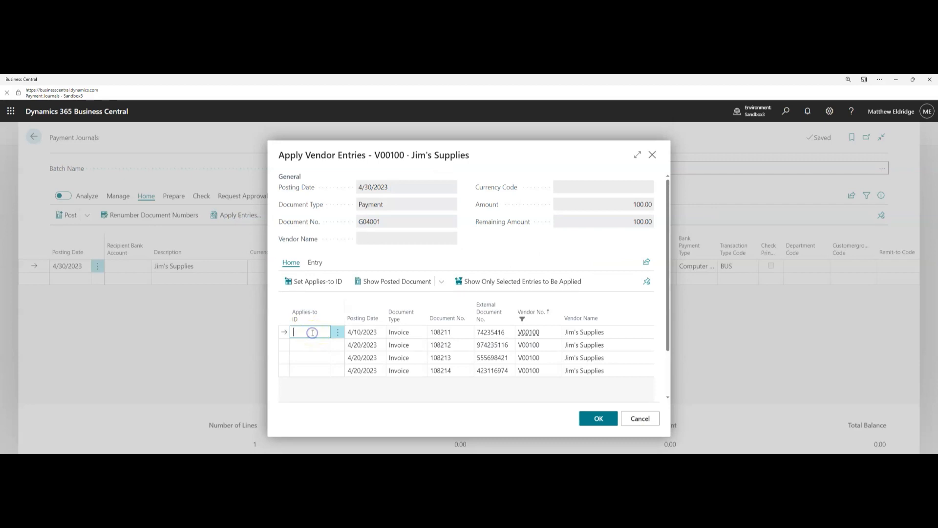
click(303, 282)
click(602, 418)
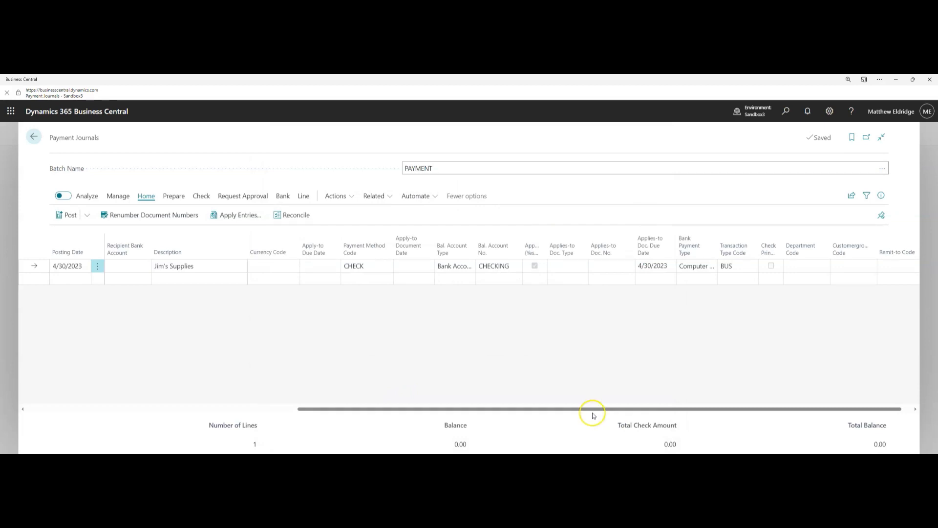
Step: Start printing the check for the payment line, keeping the unmarked payment line
drag(590, 409, 266, 417)
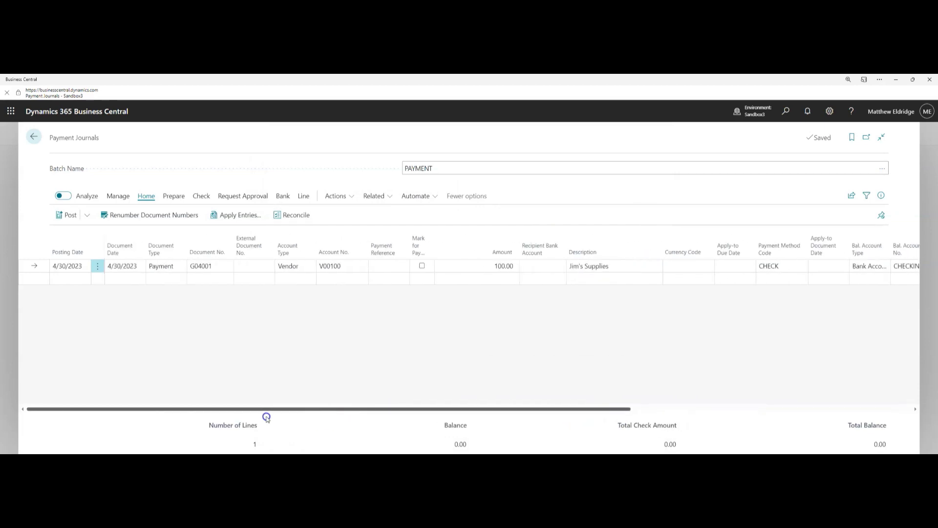
click(200, 196)
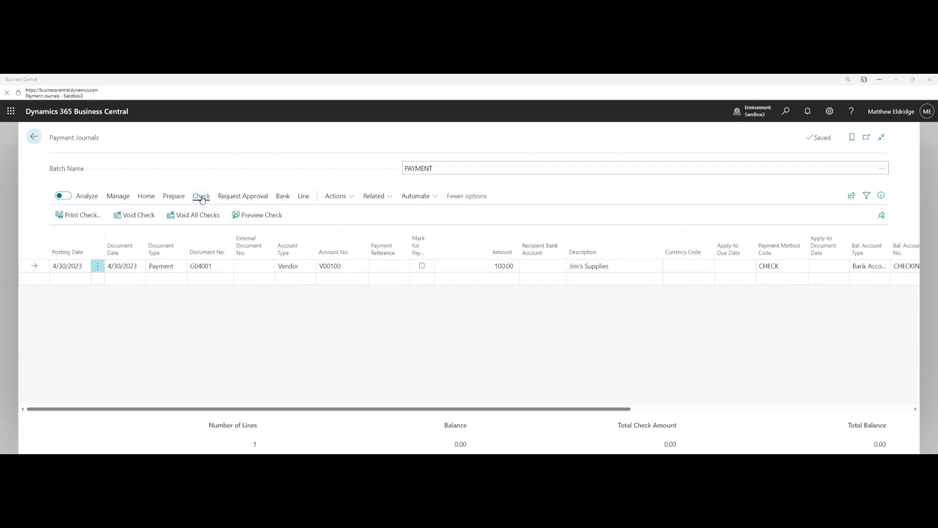
click(85, 217)
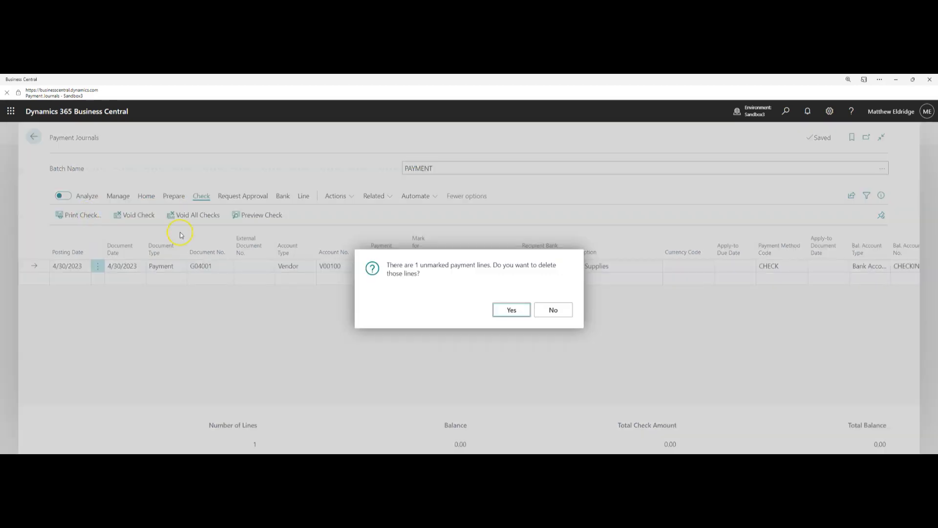
click(550, 309)
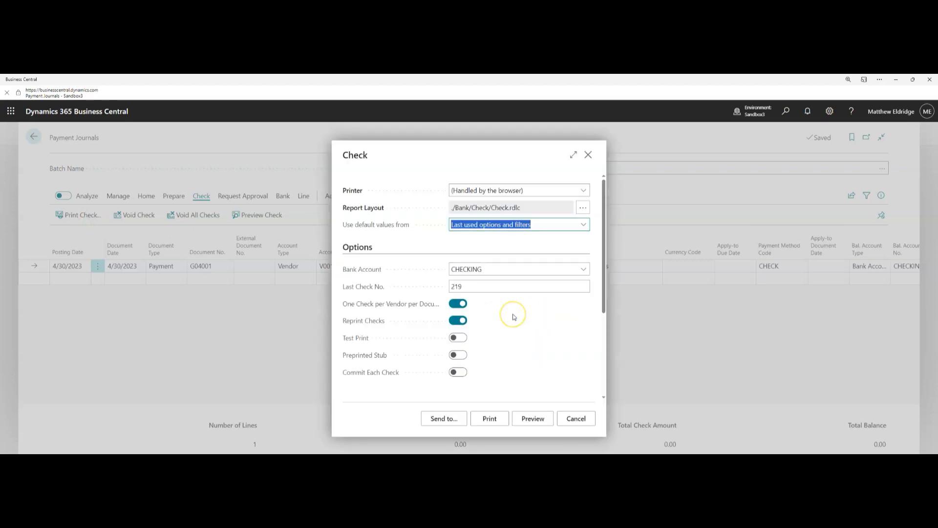
Step: Turn off One Check per Vendor per Document No. in the check printing options
mouse_move(349, 307)
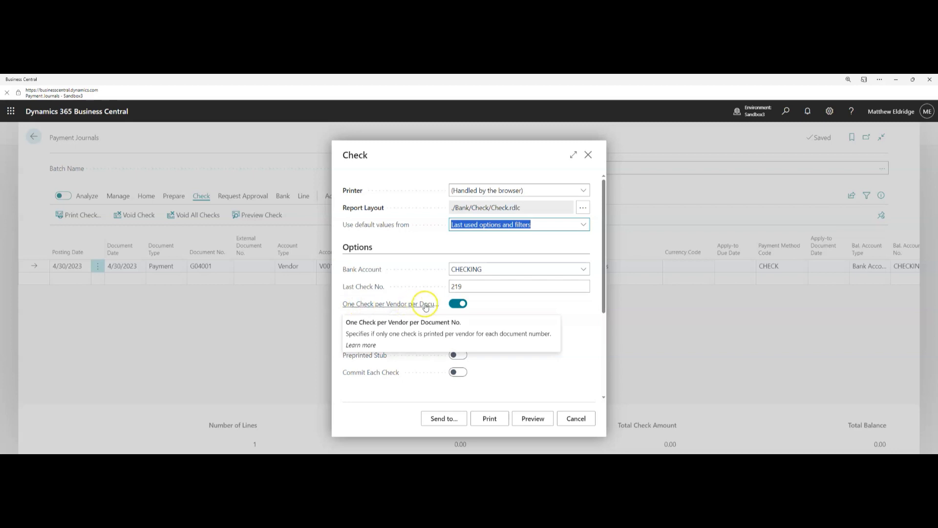
click(454, 305)
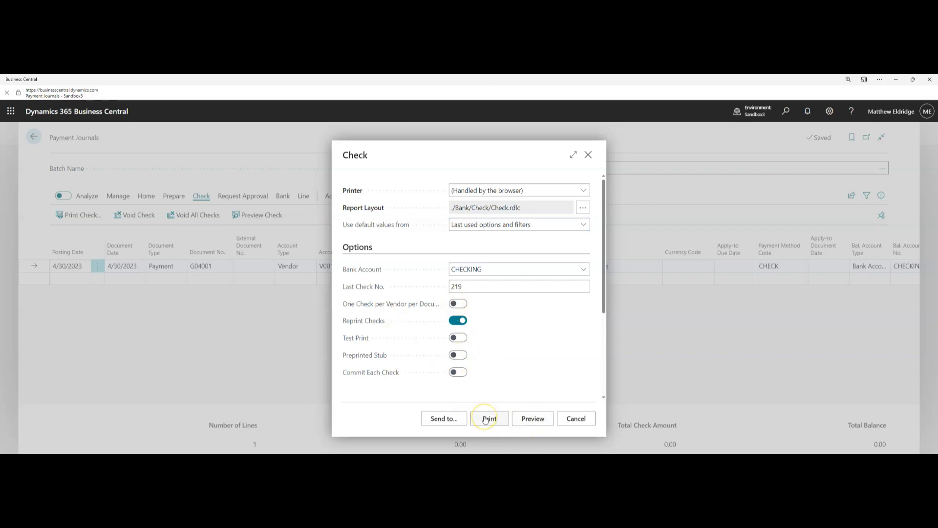
click(465, 272)
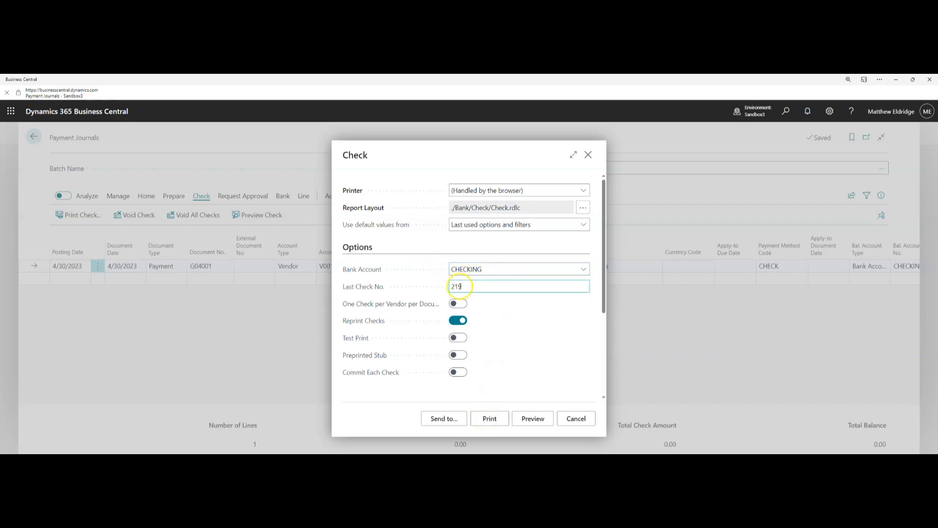
Step: Print the check for the Jim's Supplies payment without saving the PDF, and post the payment journal
click(492, 421)
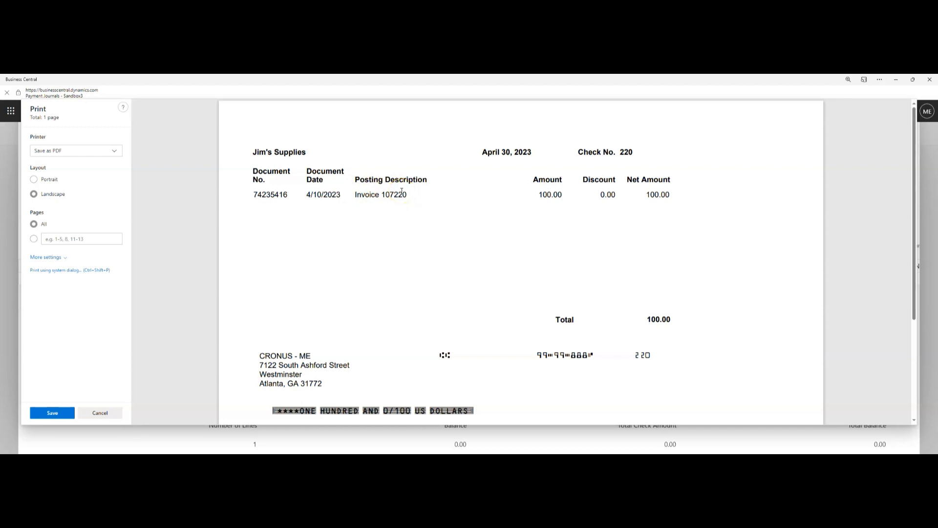
click(112, 413)
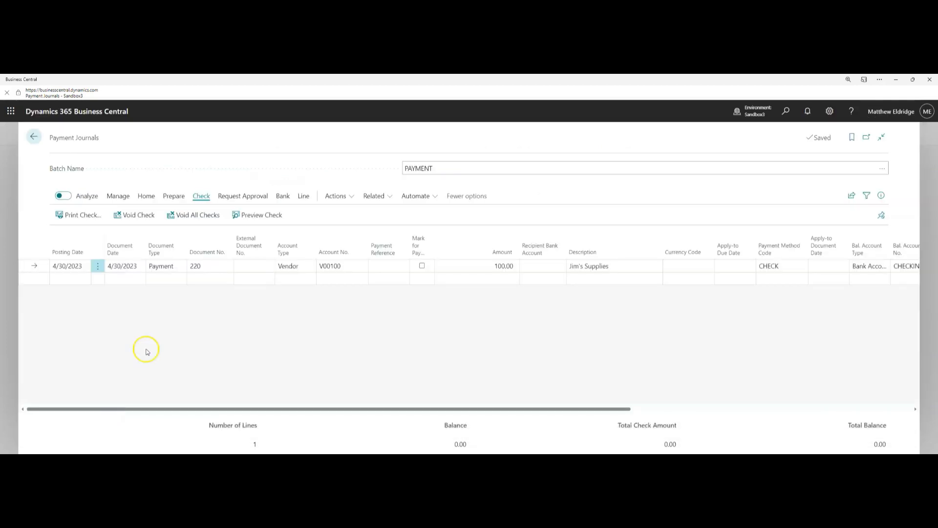
click(118, 197)
click(146, 196)
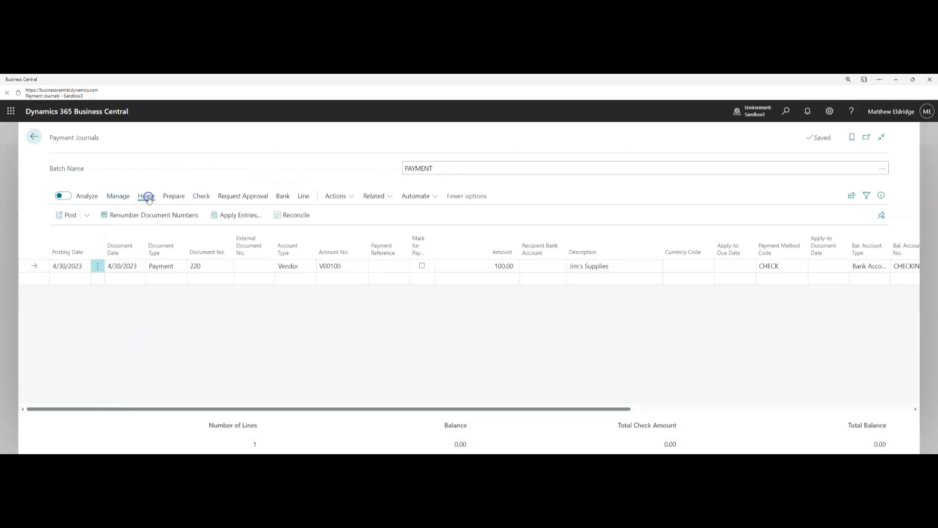
click(71, 217)
click(517, 311)
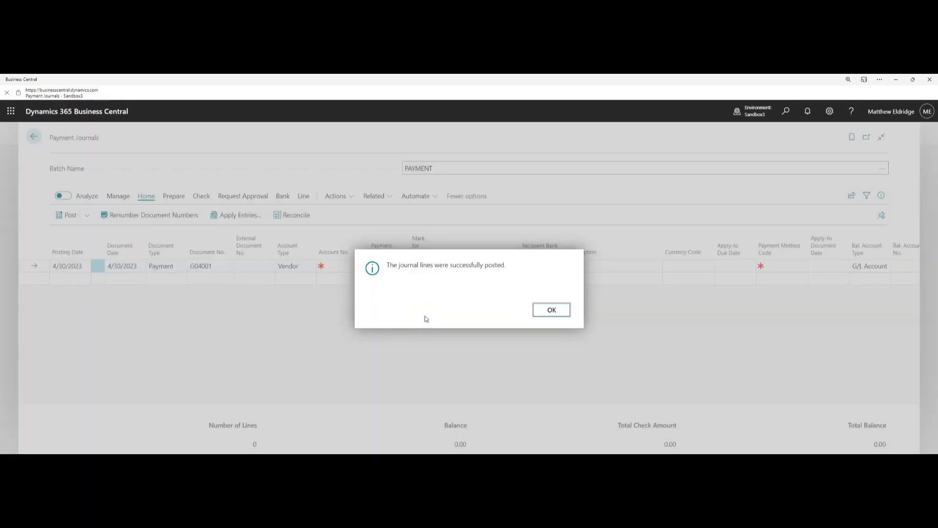
click(547, 310)
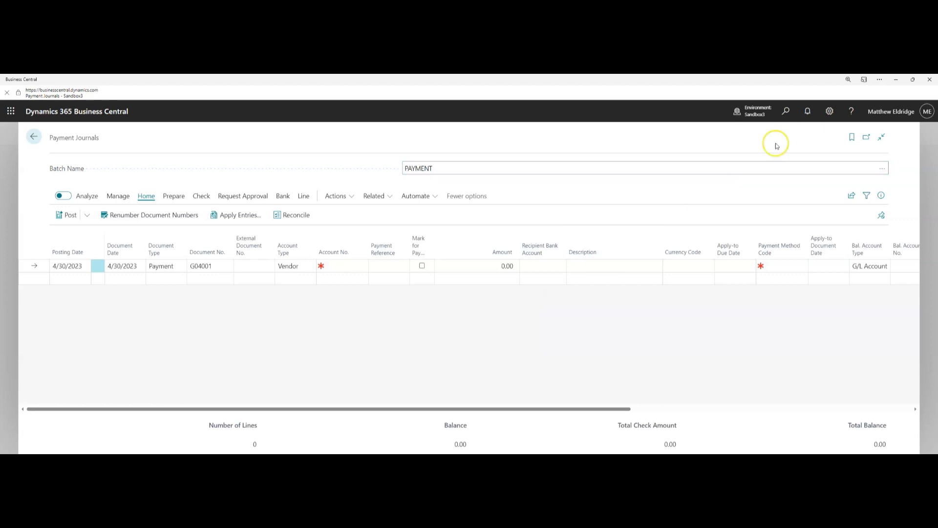
Step: Search for the Vendor Ledger Entries page and open it
click(786, 112)
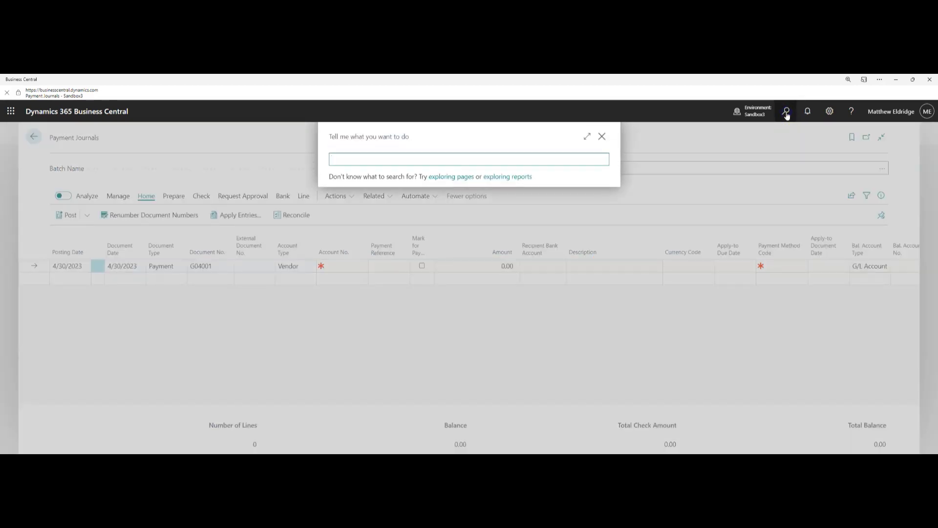
text(Pay Vendor)
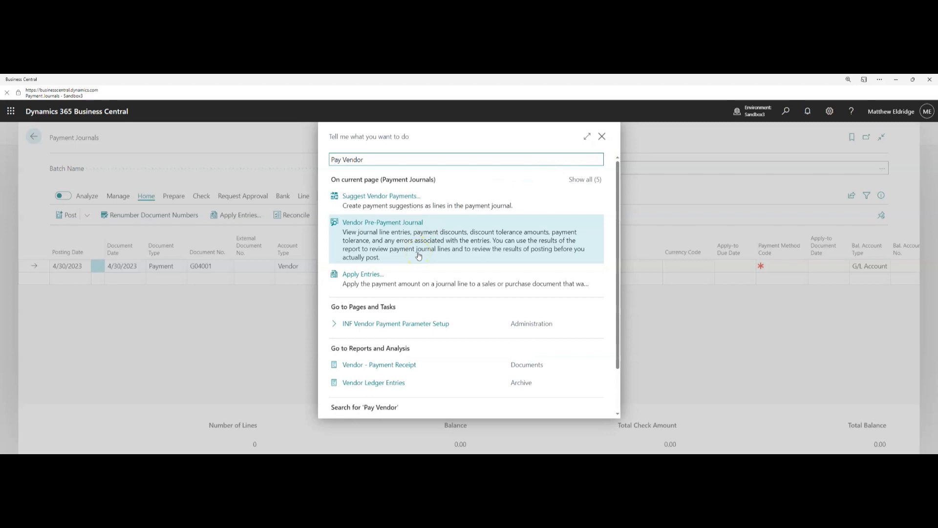
text(s)
click(375, 305)
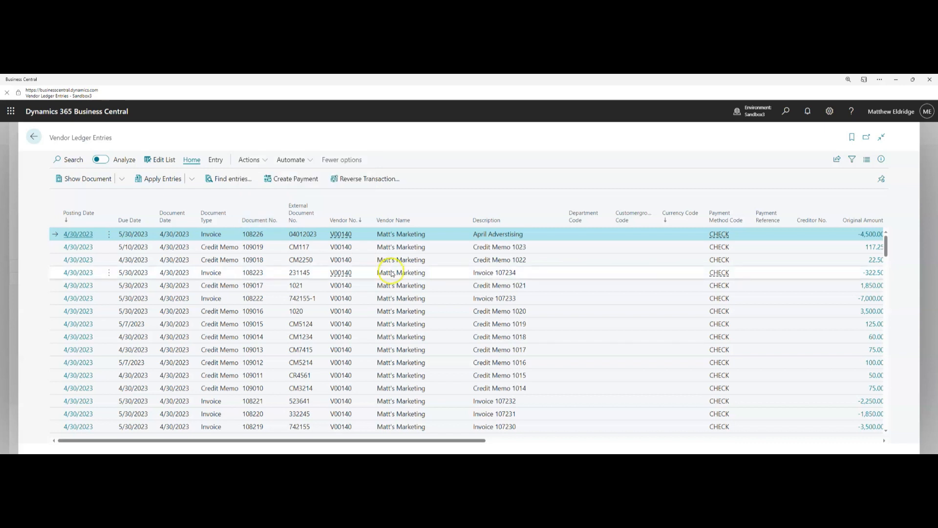
Step: Filter the vendor ledger entries by Vendor Name with the value Jim*
scroll(392, 275, down, 1)
scroll(393, 274, down, 8)
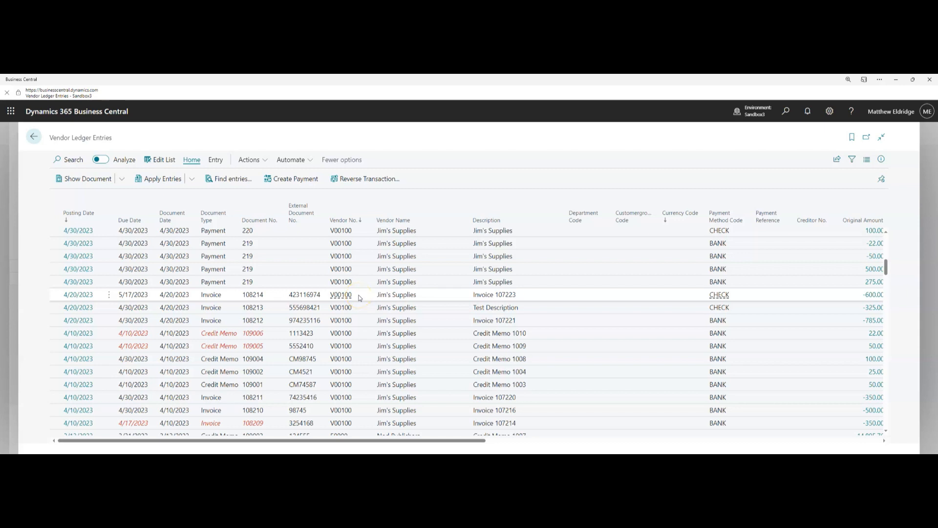
click(852, 160)
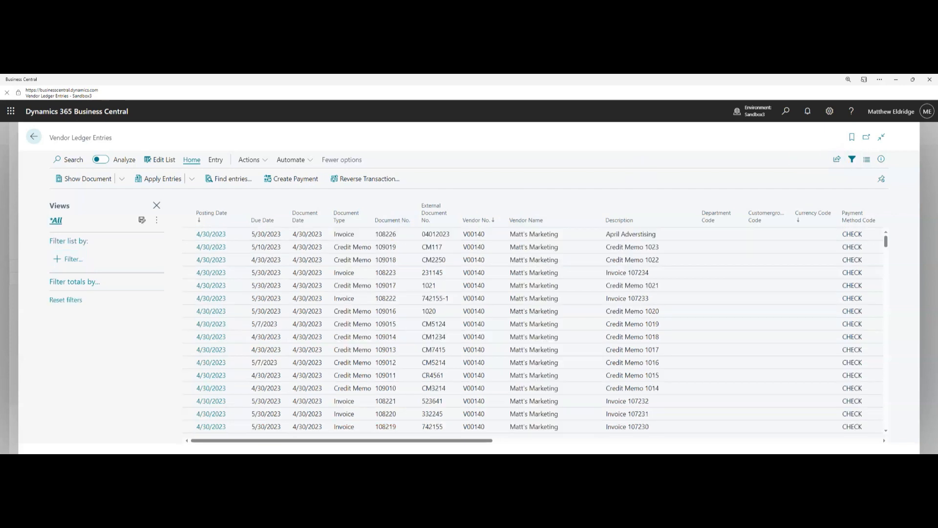
click(70, 260)
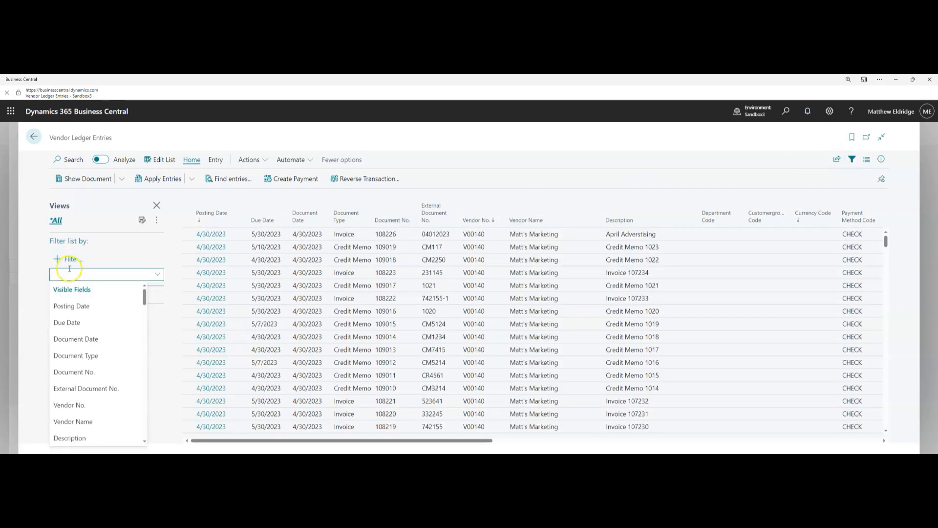
click(81, 422)
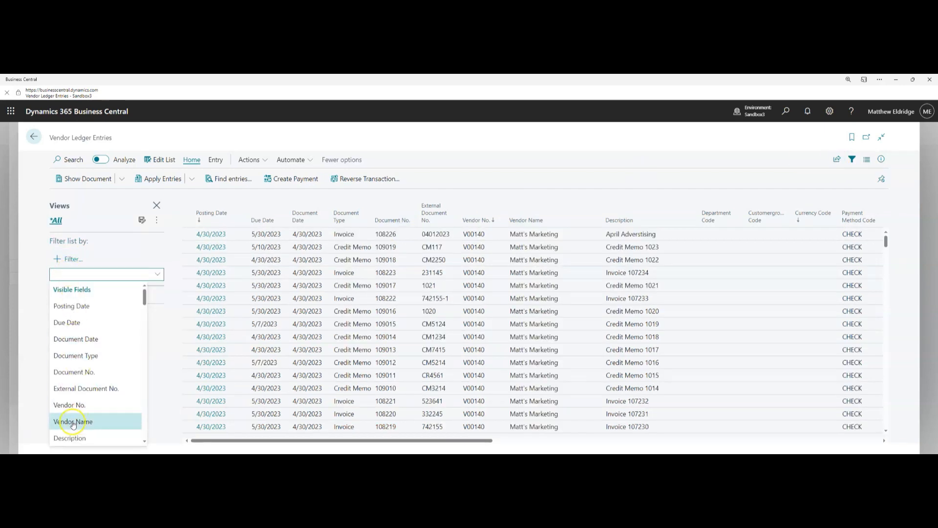
click(69, 271)
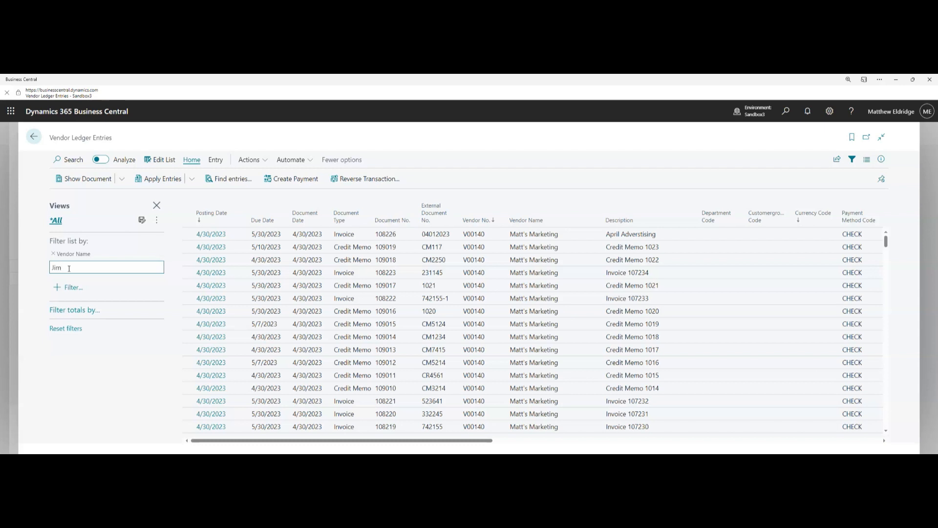
key(Return)
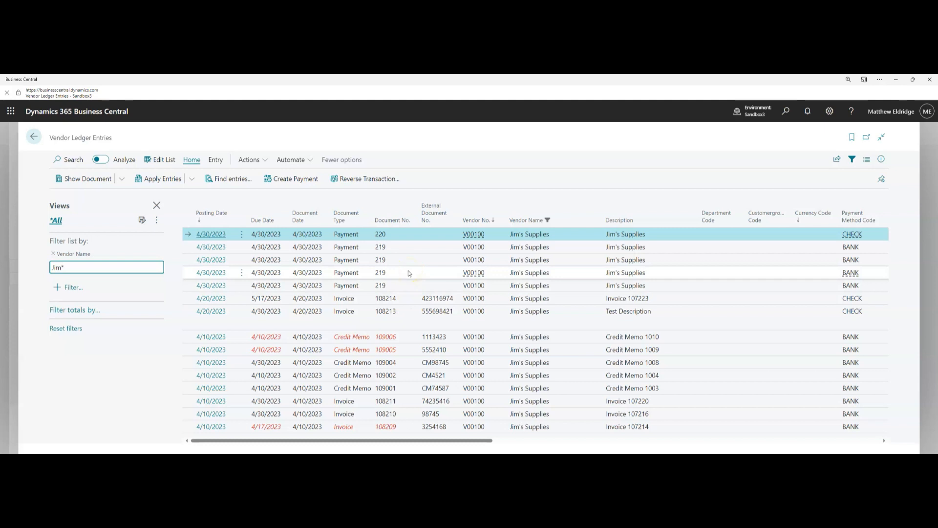
Step: Add a Remaining Amount filter of <>0 to the vendor ledger entries
click(58, 289)
scroll(61, 266, down, 3)
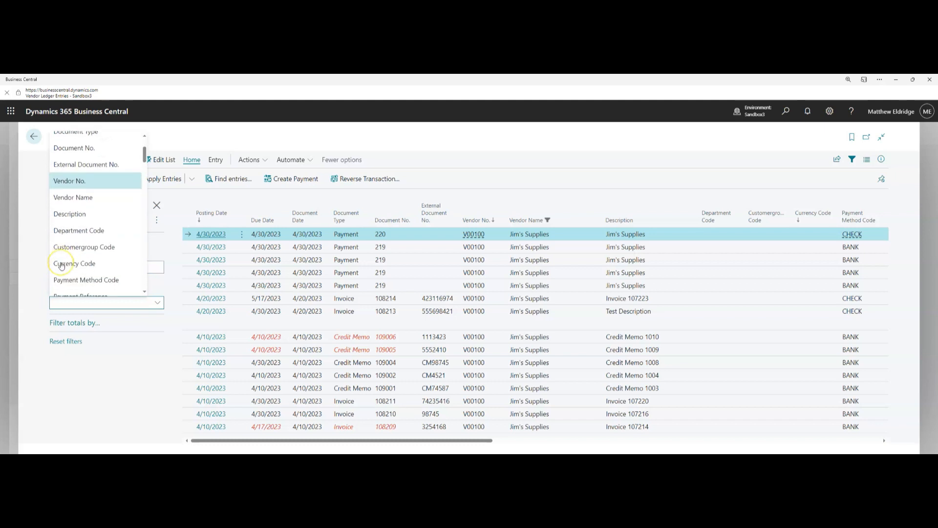
scroll(61, 266, down, 3)
scroll(61, 264, down, 3)
click(65, 254)
click(72, 295)
text(<>0)
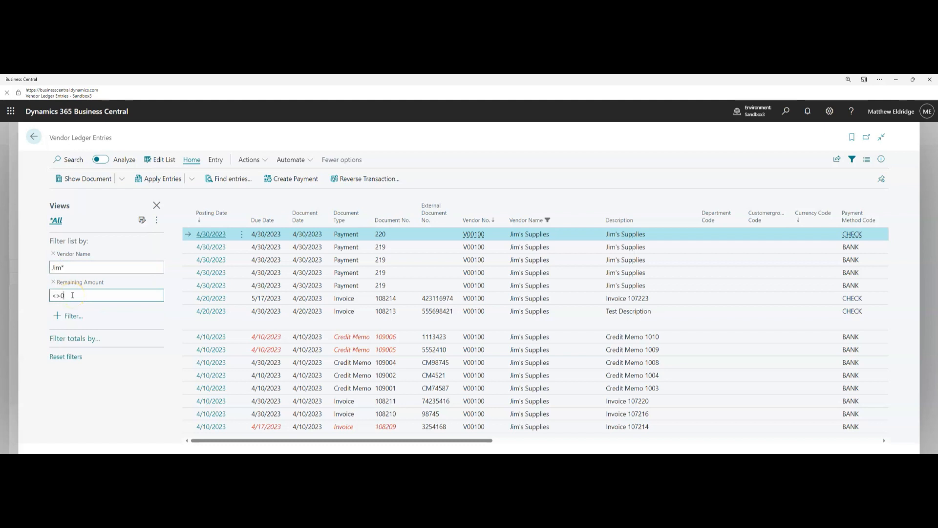
key(shift+Tab)
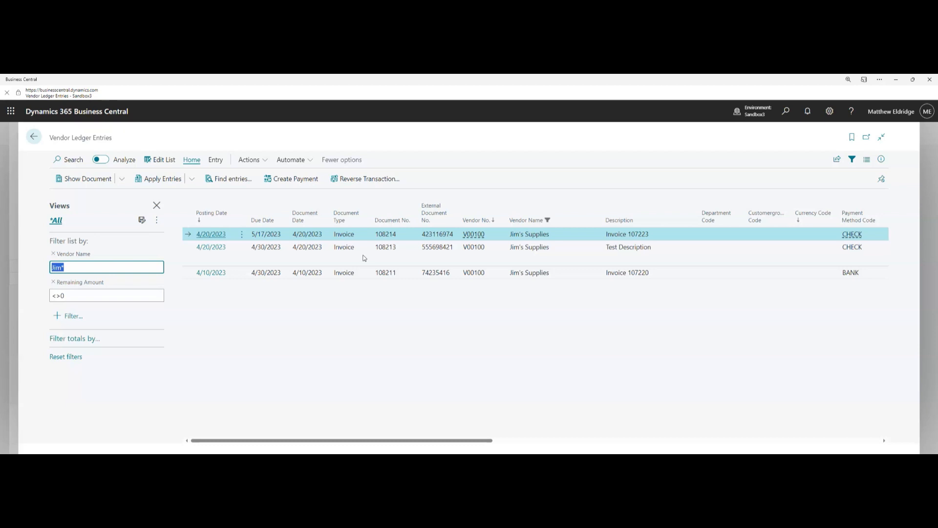
Step: Create a payment for all three filtered Jim's Supplies invoices in the PAYMENT batch, dated 4/30/2023, from CHECKING as a Computer Check
click(240, 235)
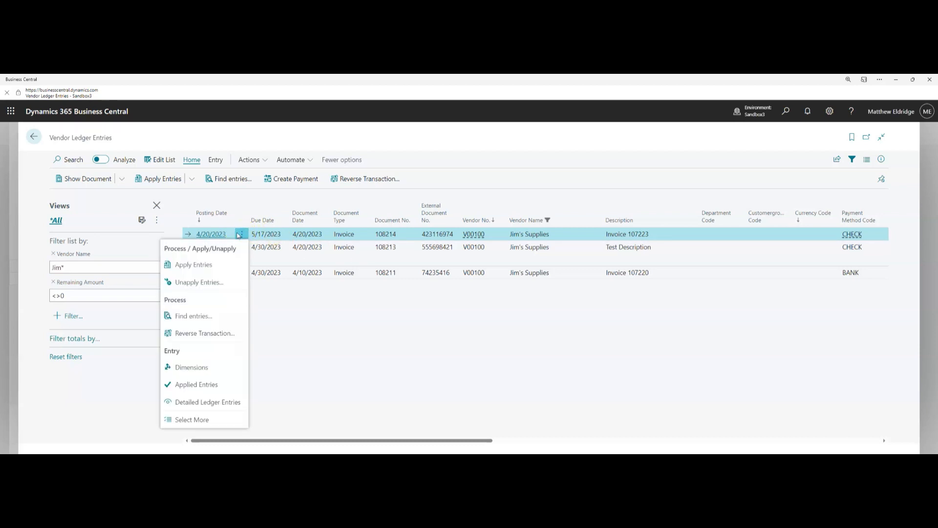
click(192, 420)
click(202, 246)
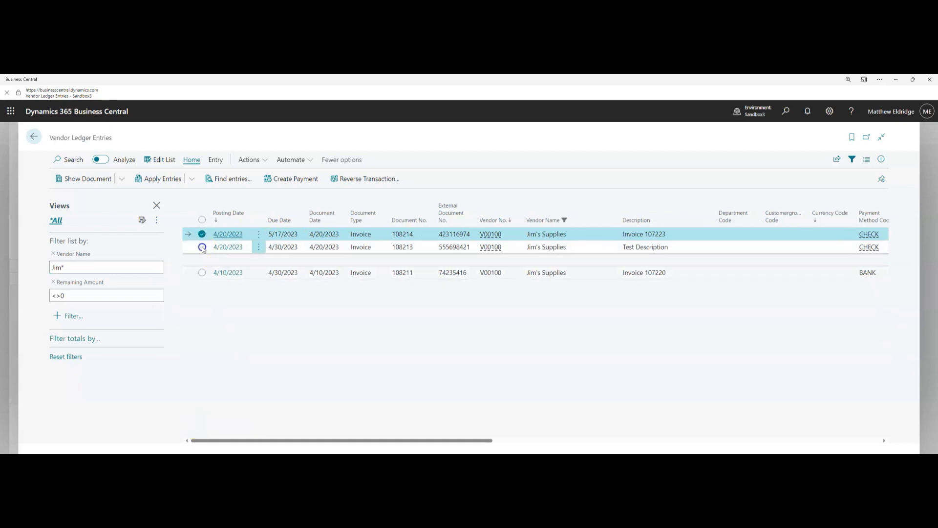
click(202, 272)
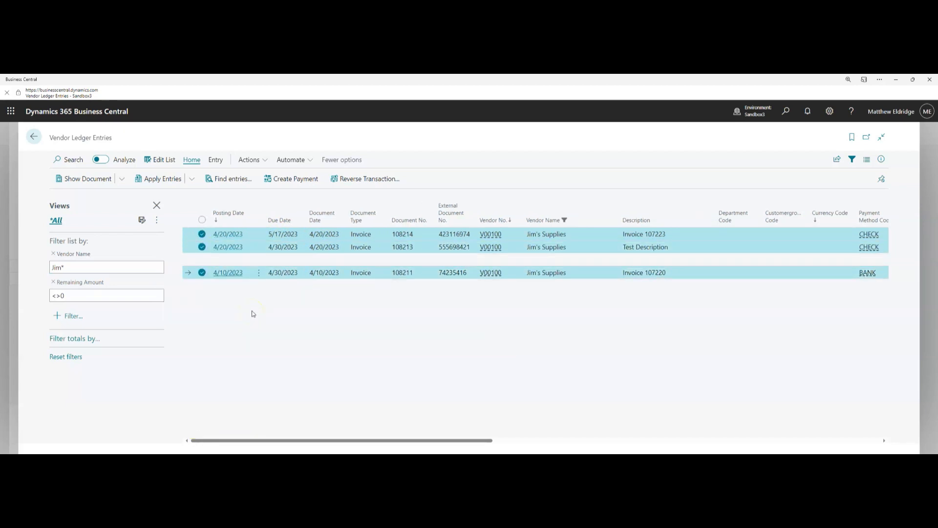
click(282, 180)
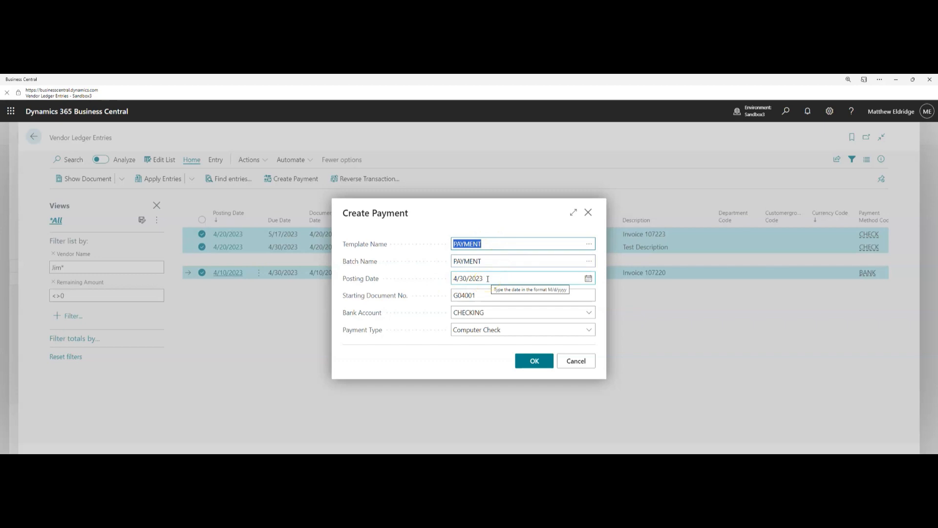
click(487, 297)
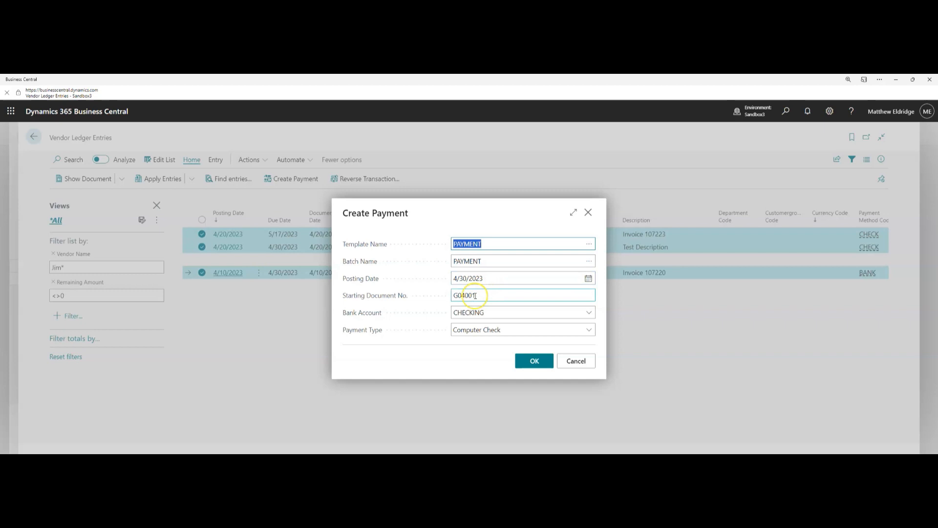
click(478, 295)
click(496, 312)
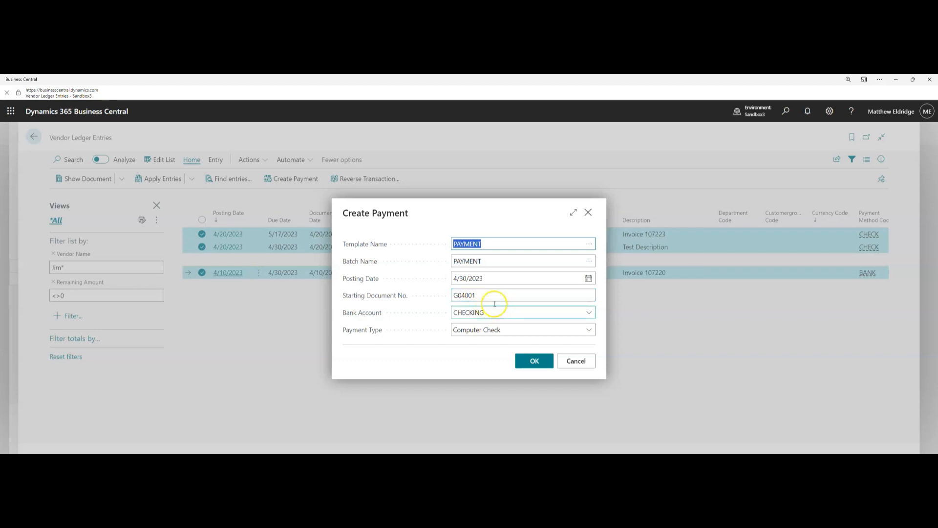
click(488, 295)
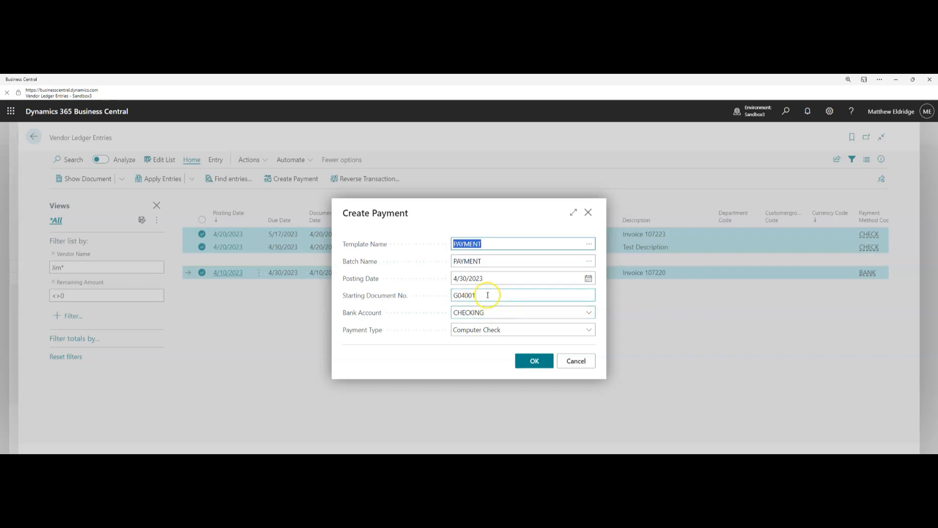
click(484, 311)
click(532, 361)
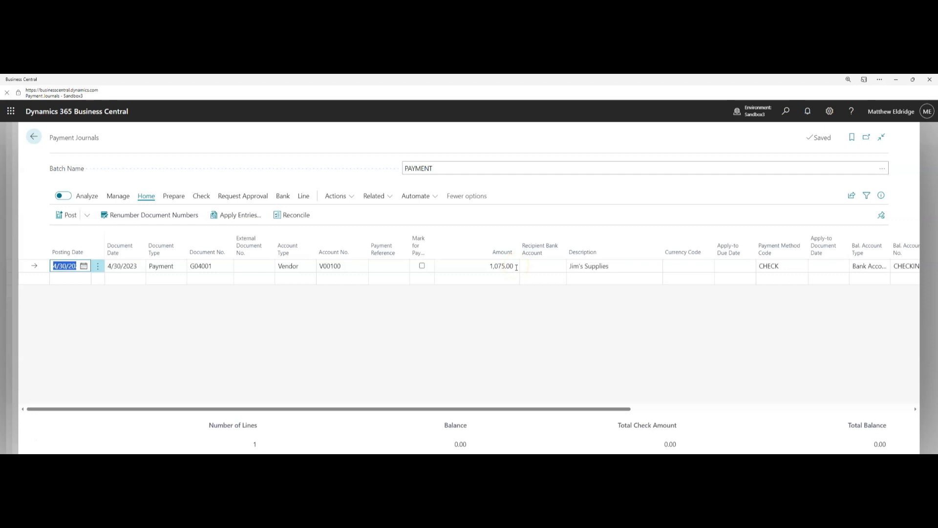
Step: Print the check for the new Jim's Supplies payment line, keeping the current check options, and leave the print preview without saving
drag(585, 408, 556, 416)
click(201, 195)
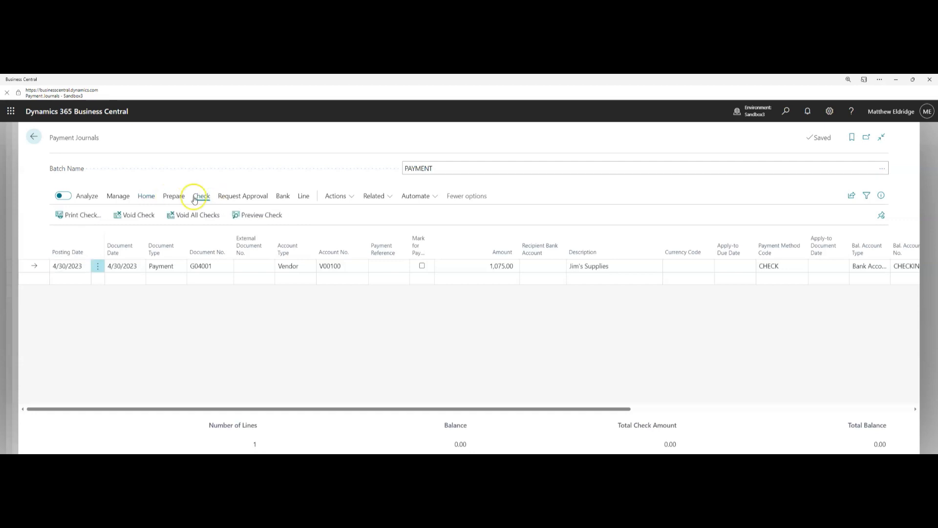
click(75, 215)
click(555, 310)
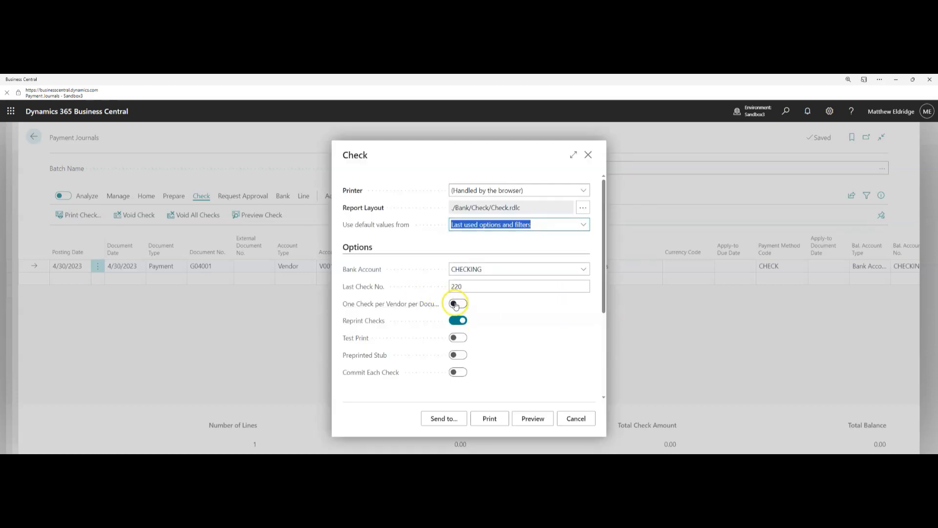
mouse_move(404, 305)
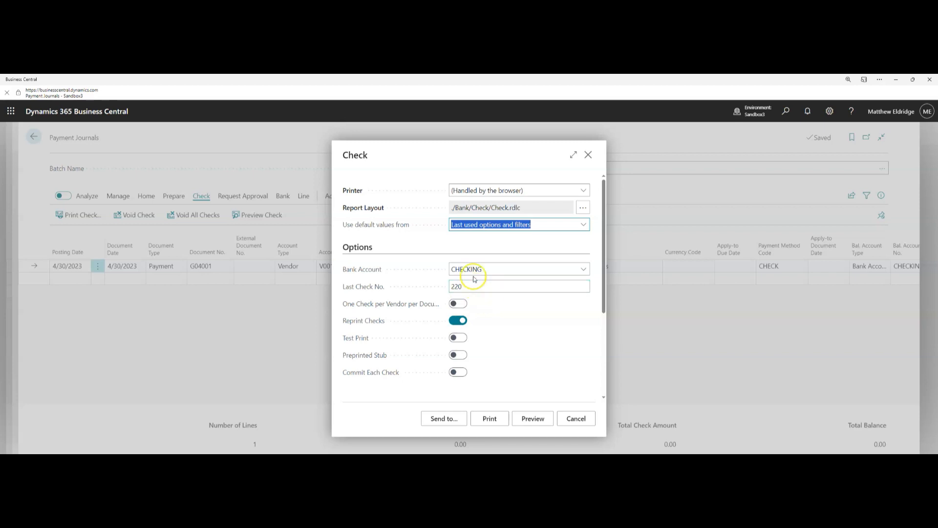
click(462, 287)
click(489, 419)
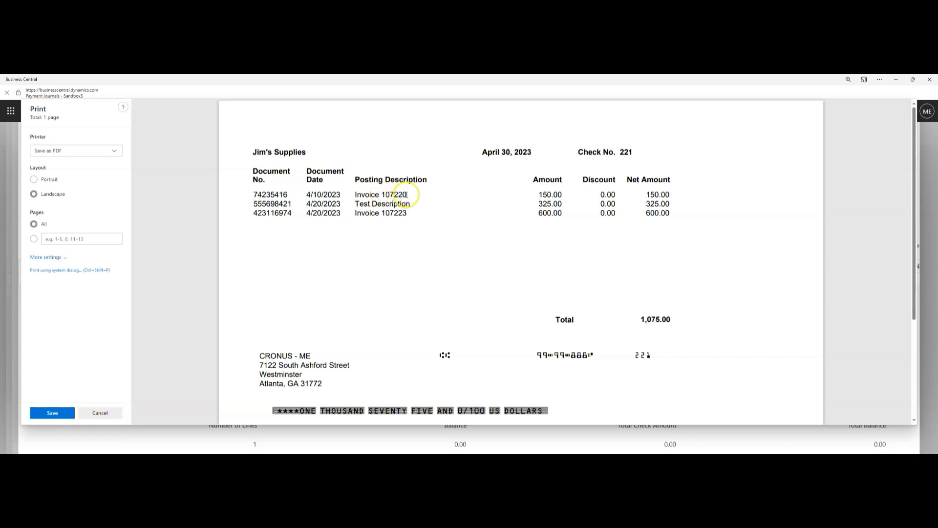
drag(415, 200, 356, 205)
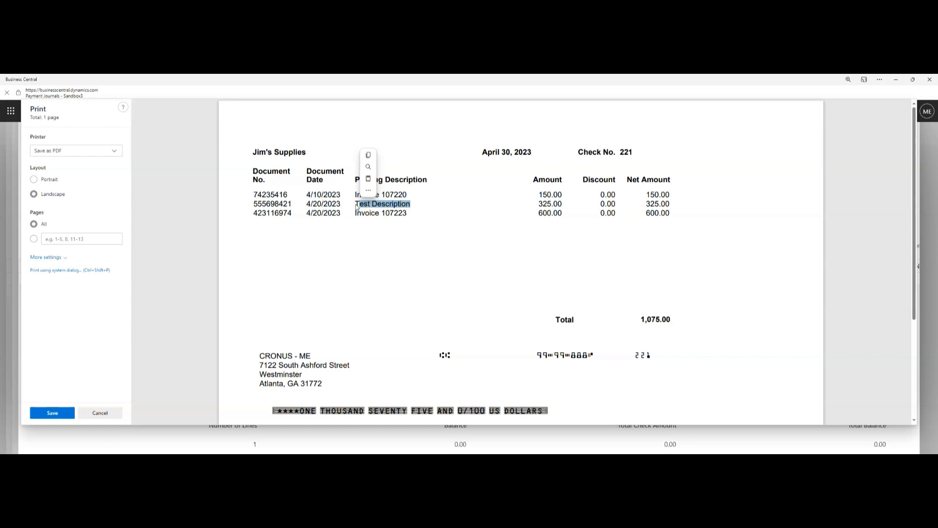
click(100, 413)
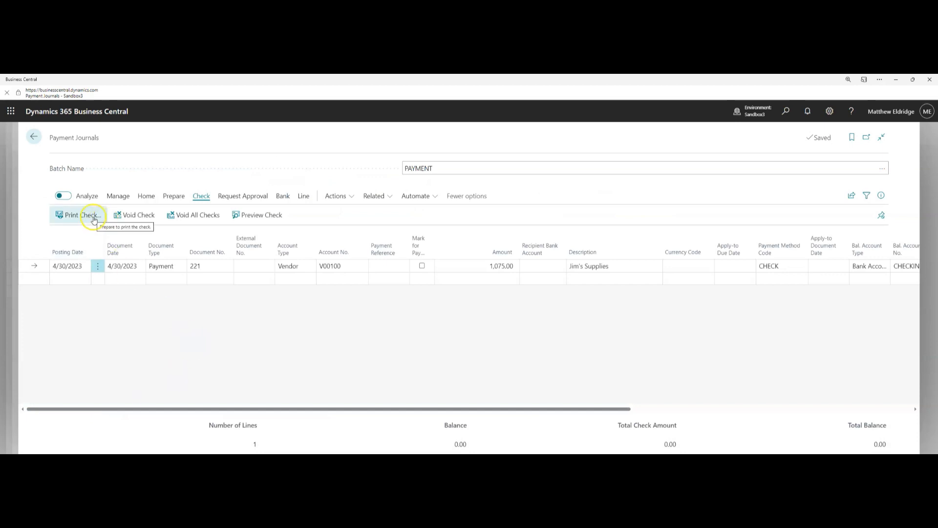
Step: Post the payment journal line for Jim's Supplies and acknowledge the posting
click(115, 197)
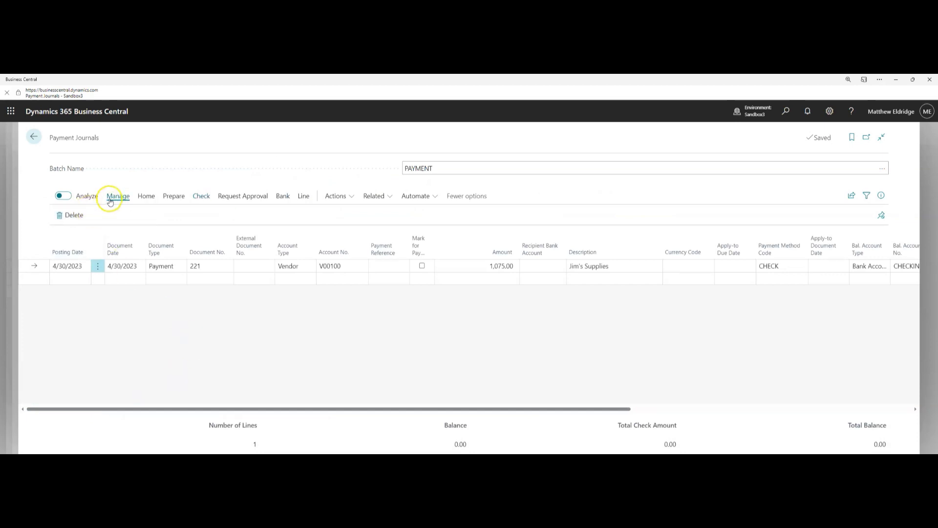
click(143, 196)
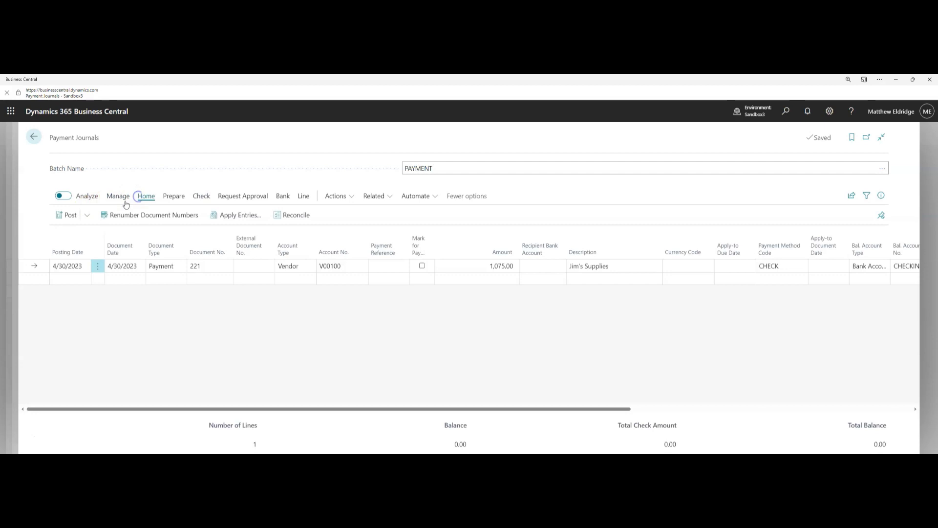
click(72, 217)
click(514, 307)
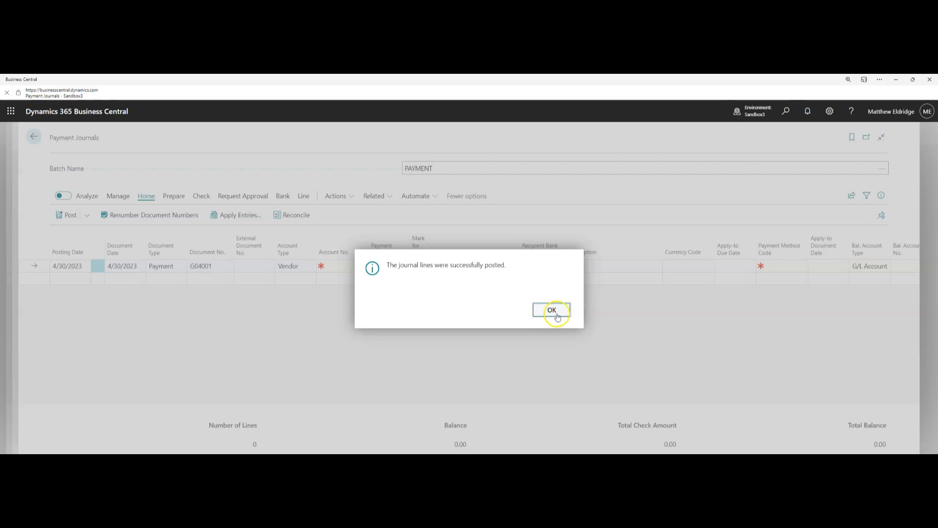
click(553, 311)
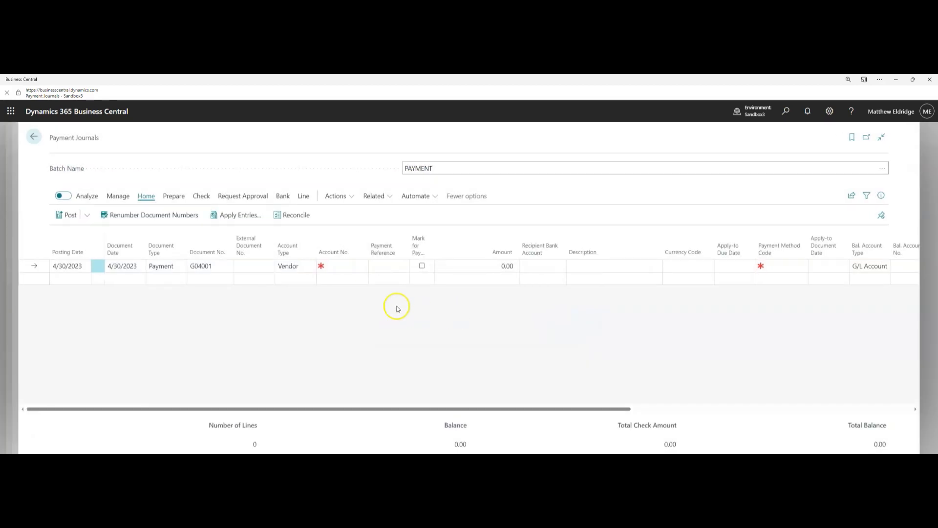
Step: Open the Vendor Ledger Entries page from the payment journal
click(787, 113)
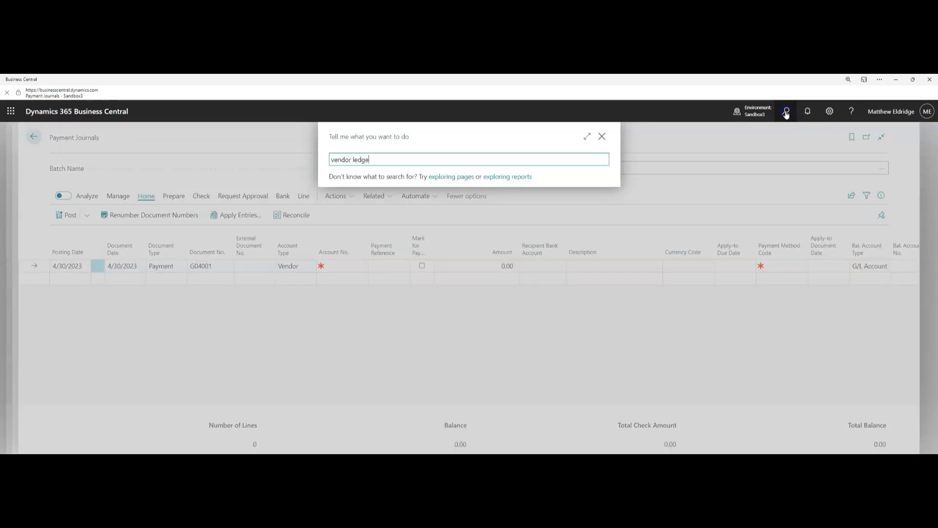
click(375, 237)
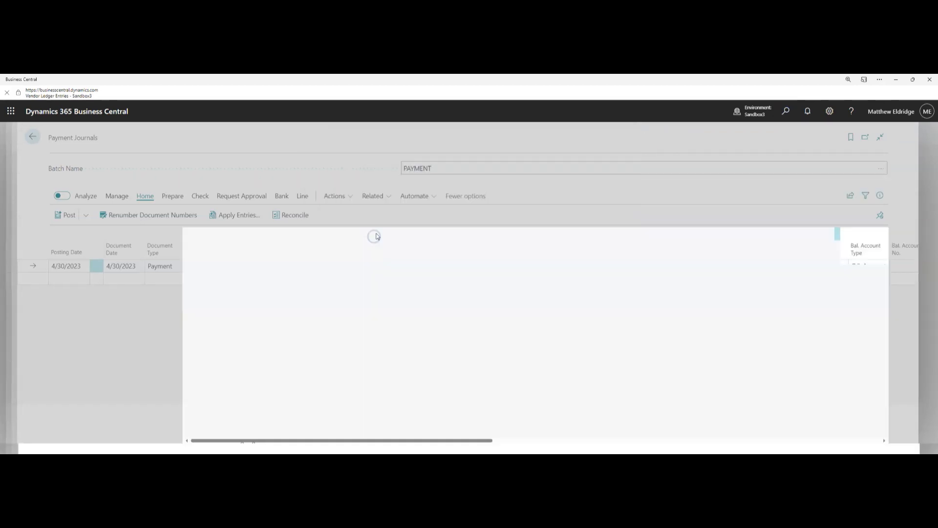
click(270, 236)
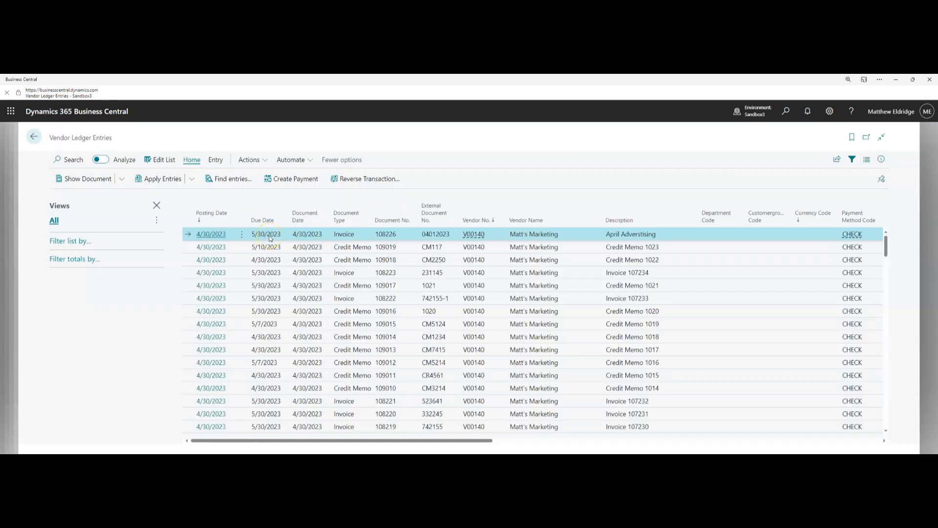
Step: Filter the vendor ledger entries by Vendor Name with Jim*
click(54, 221)
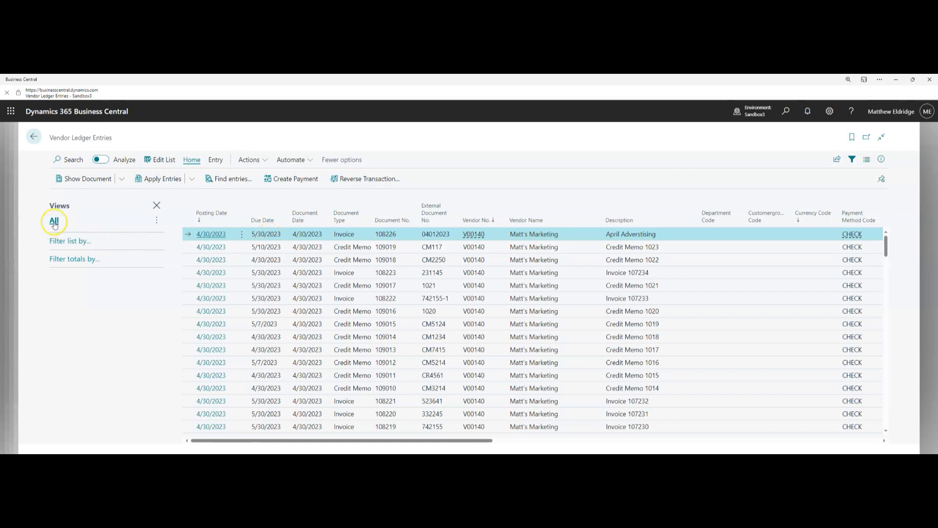
click(59, 240)
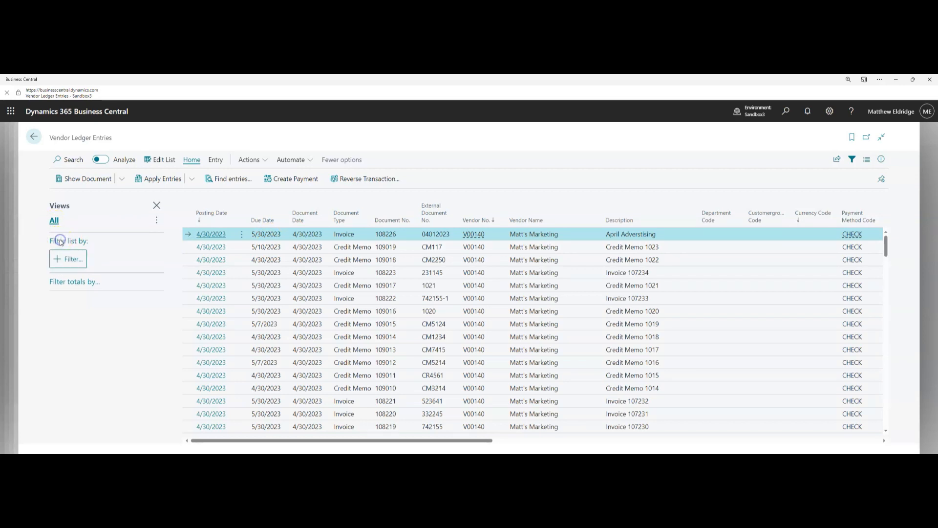
click(65, 258)
scroll(117, 355, down, 2)
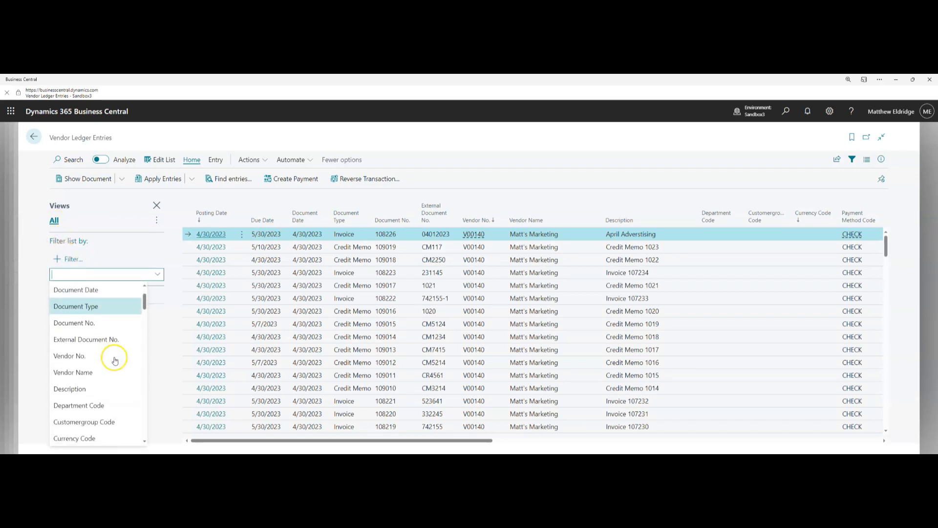
click(81, 371)
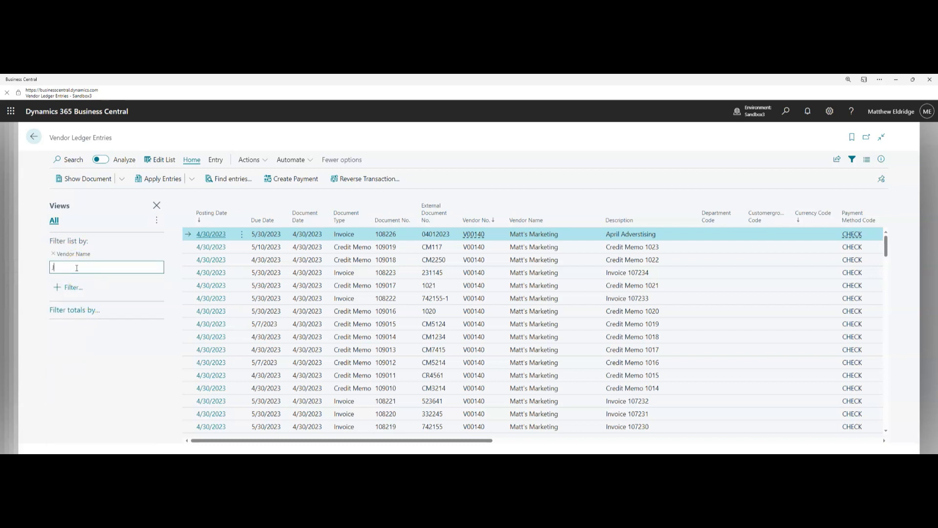
key(Return)
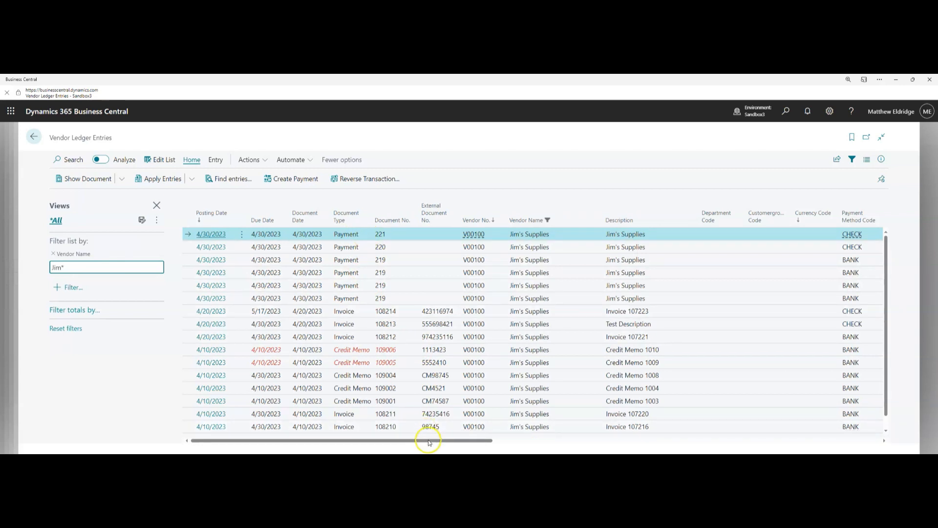
drag(477, 440, 406, 441)
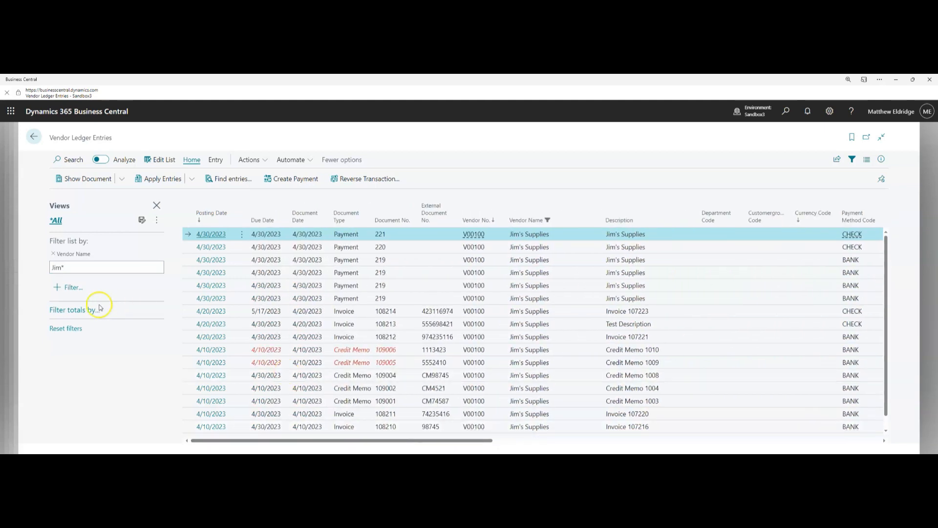
Step: Add a Document Type filter of Invoice to the vendor ledger entries
click(69, 285)
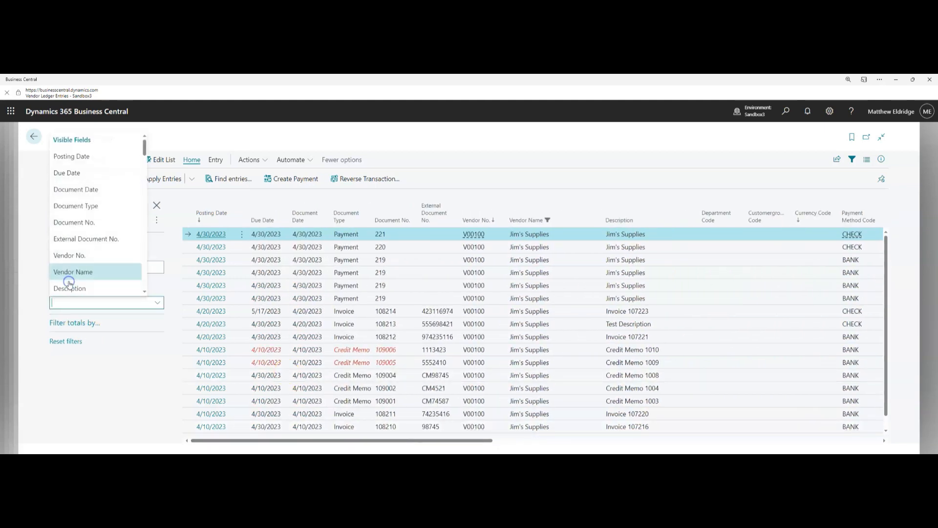
scroll(70, 263, down, 1)
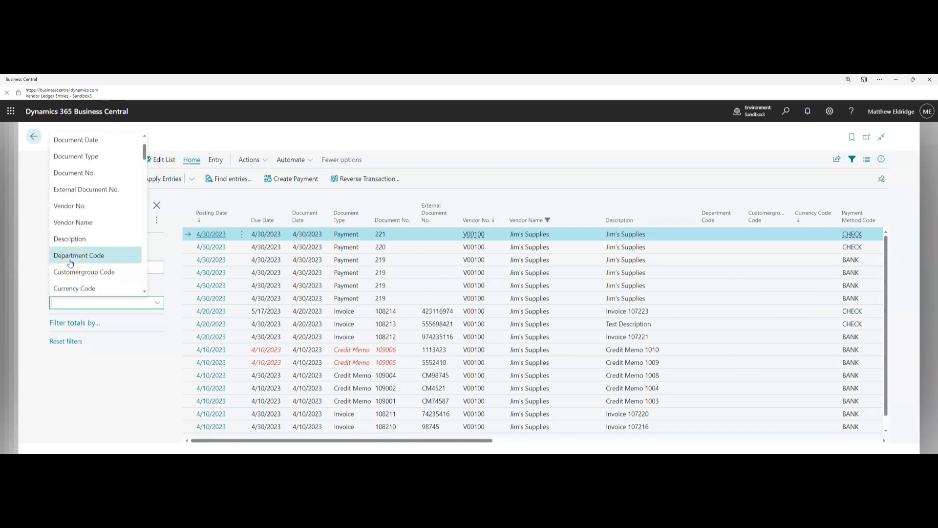
scroll(71, 263, down, 2)
scroll(79, 268, up, 4)
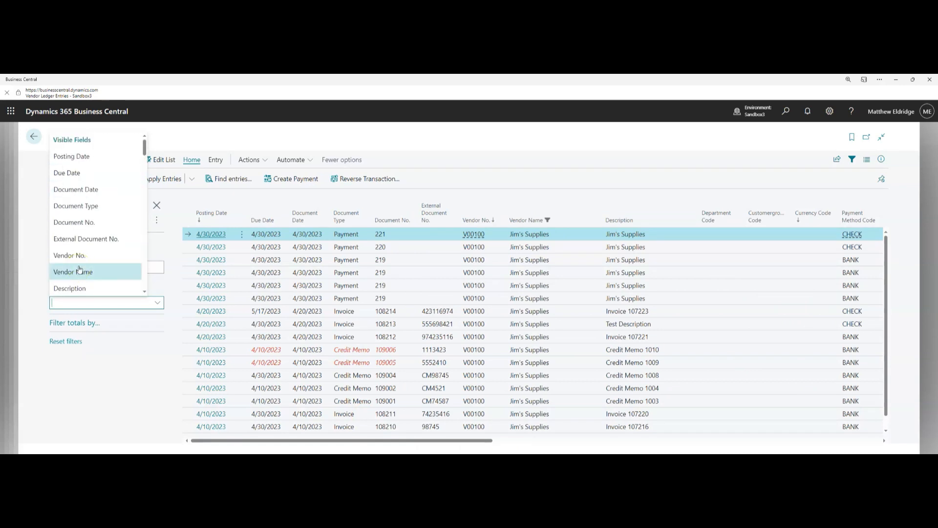
click(76, 206)
click(110, 296)
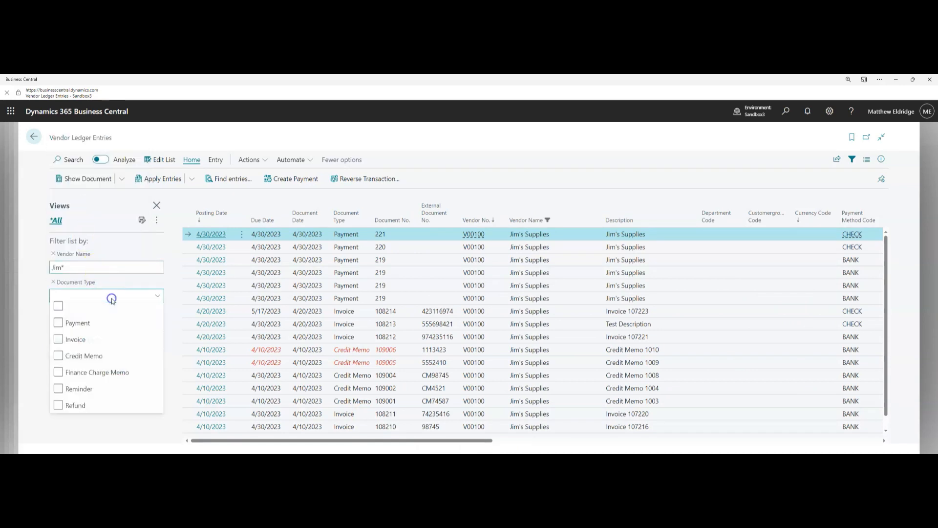
click(58, 343)
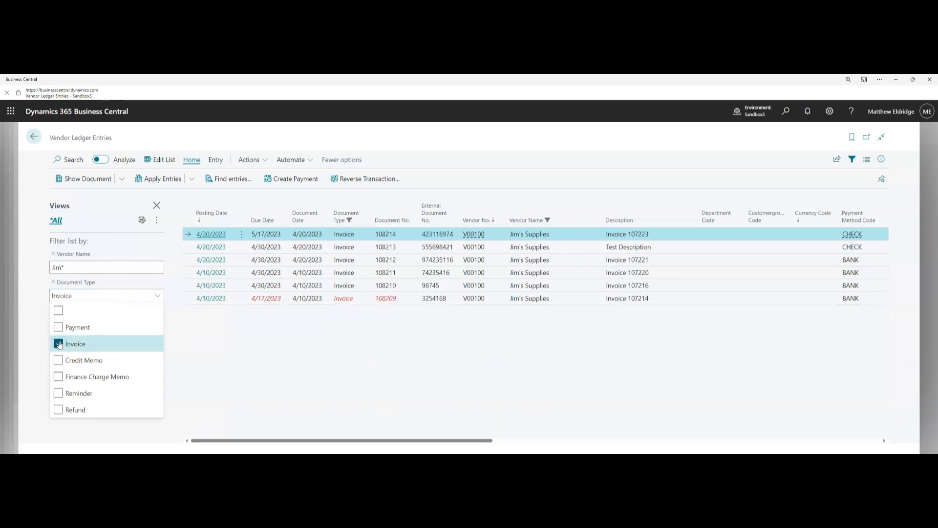
Step: Review the remaining amounts of the filtered Jim's Supplies invoices and return to the payment journal
drag(398, 440, 618, 437)
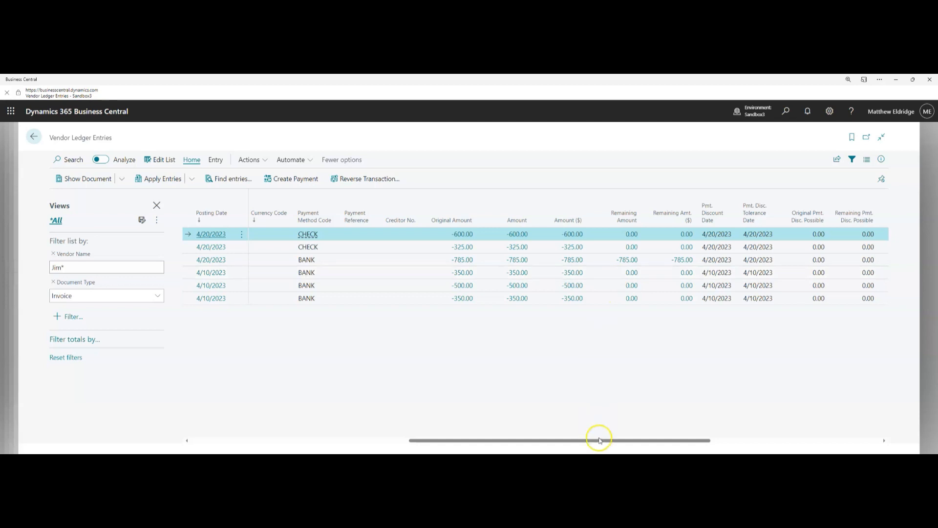
drag(599, 440, 347, 446)
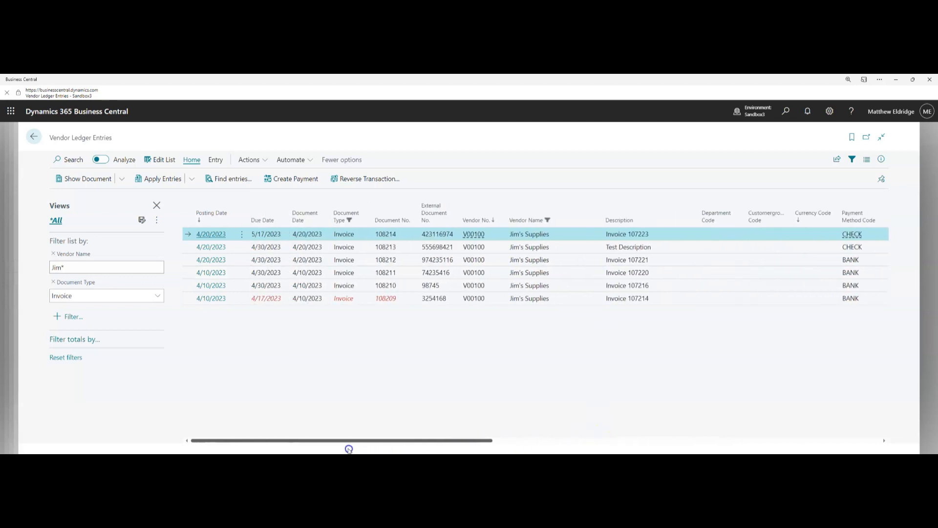
click(34, 137)
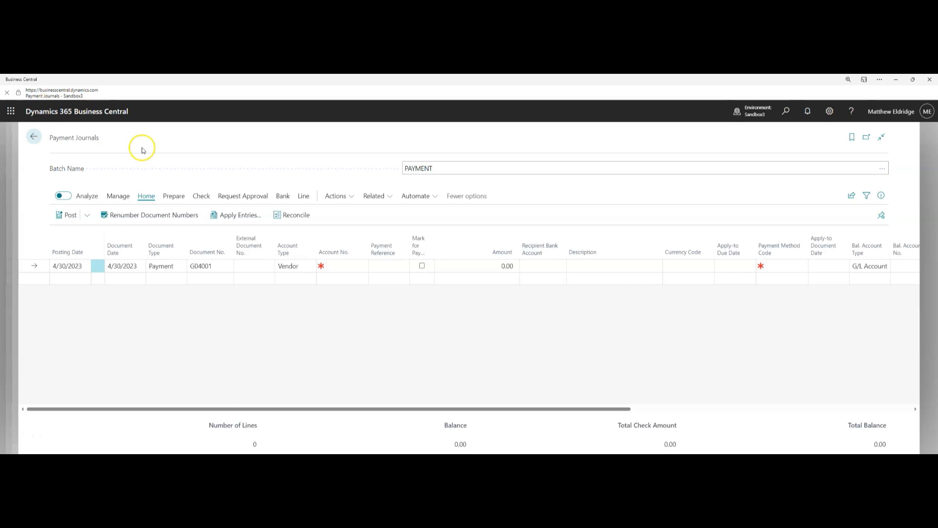
Step: Start Suggest Vendor Payments for the PAYMENT batch and set the Last Payment Date to 12/19/2023
click(172, 198)
click(111, 216)
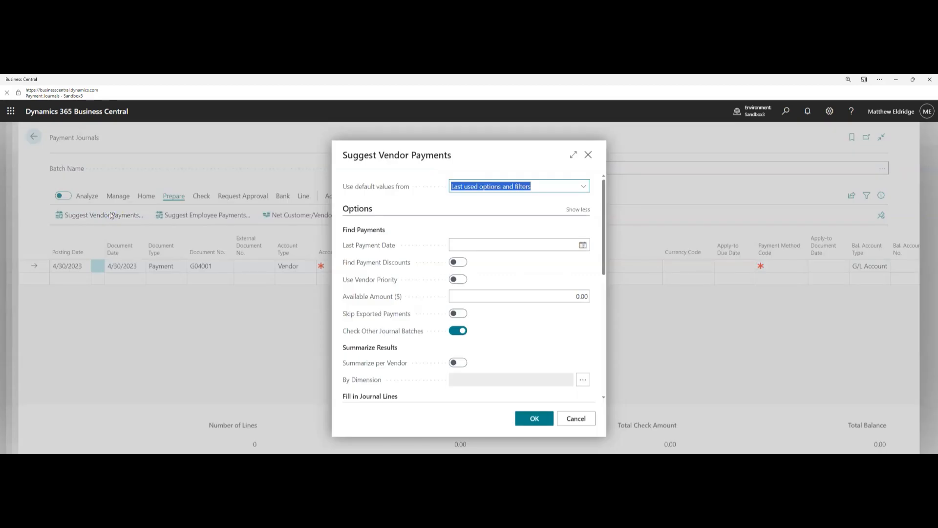
click(583, 245)
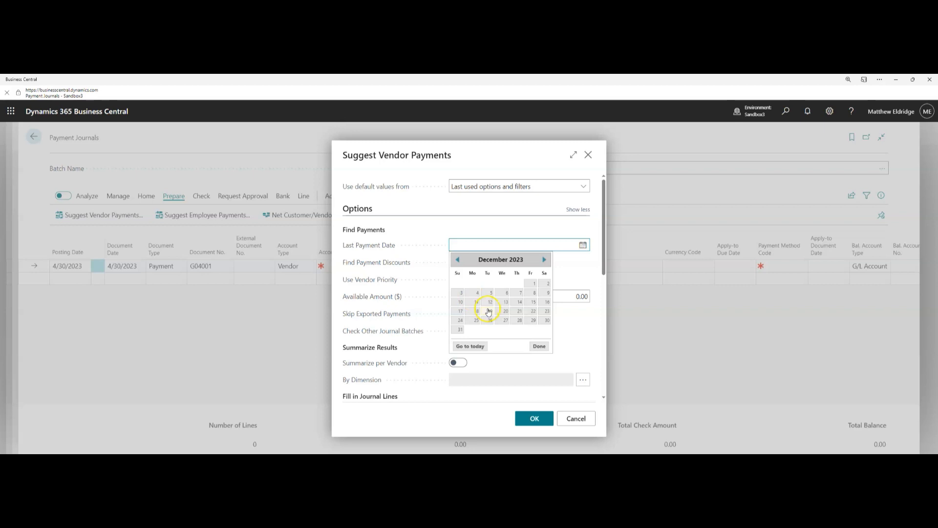
click(488, 311)
click(487, 245)
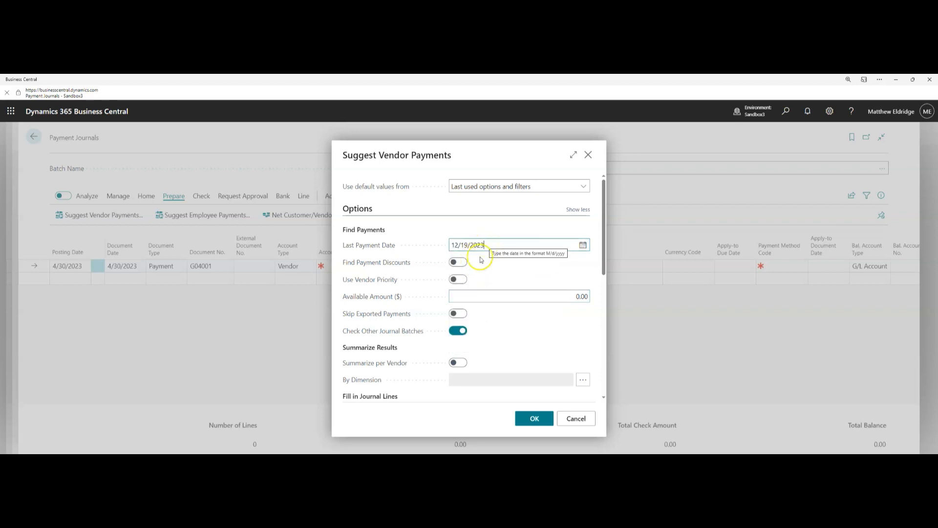
click(468, 296)
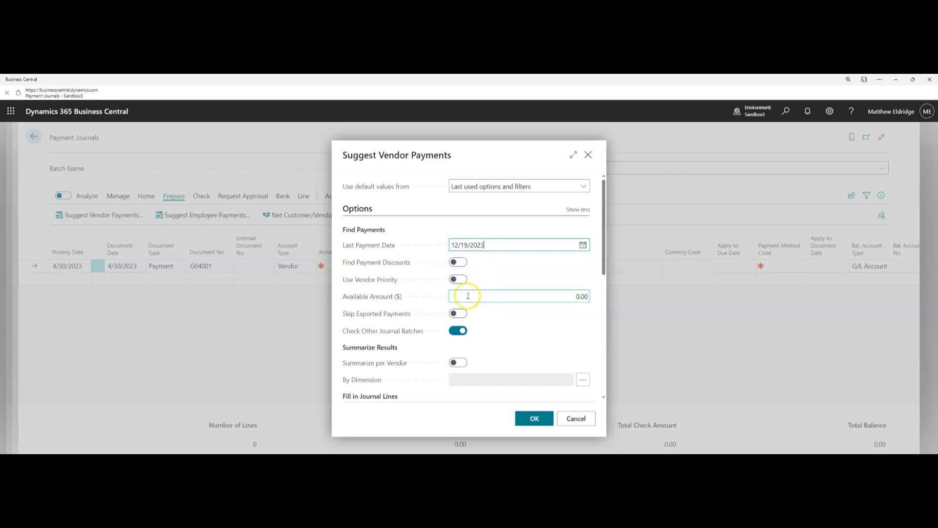
Step: Set the Posting Date for the suggested journal lines to 12/19/2023
scroll(493, 316, down, 2)
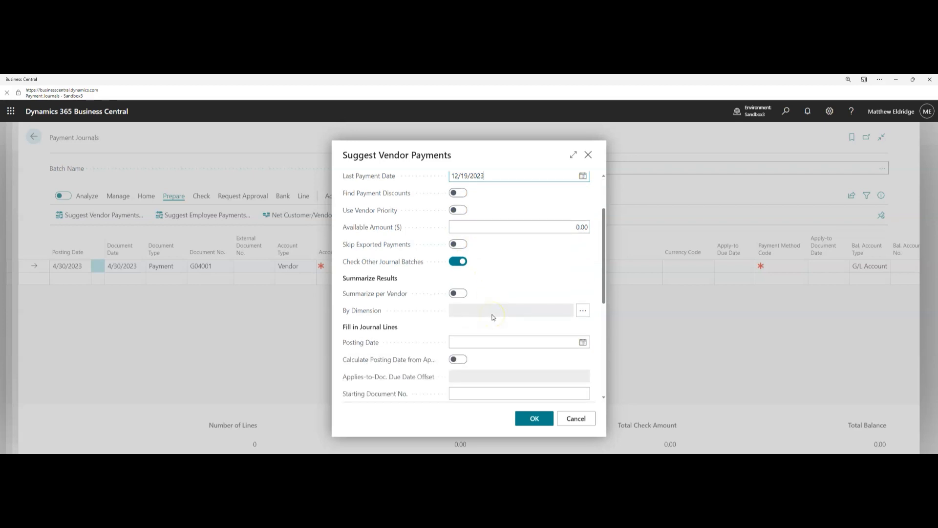
scroll(492, 317, down, 1)
mouse_move(393, 263)
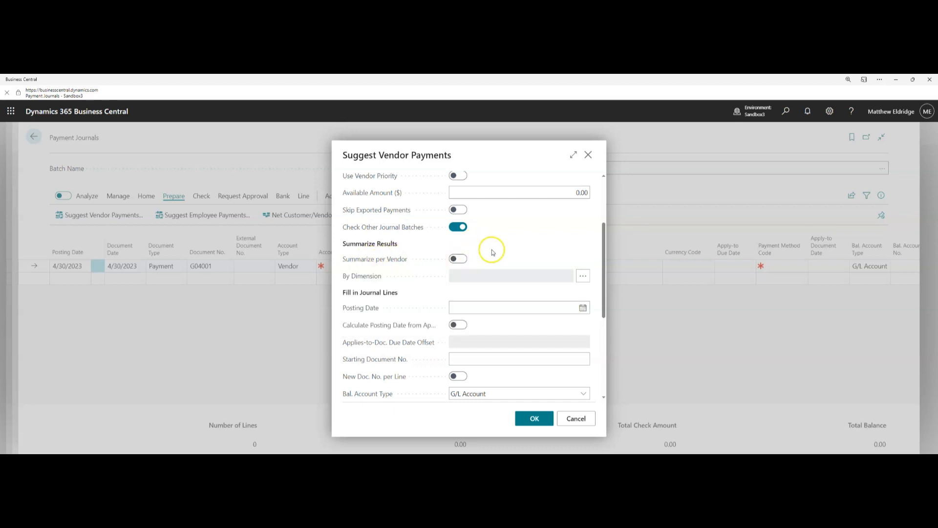
scroll(493, 252, down, 2)
click(582, 239)
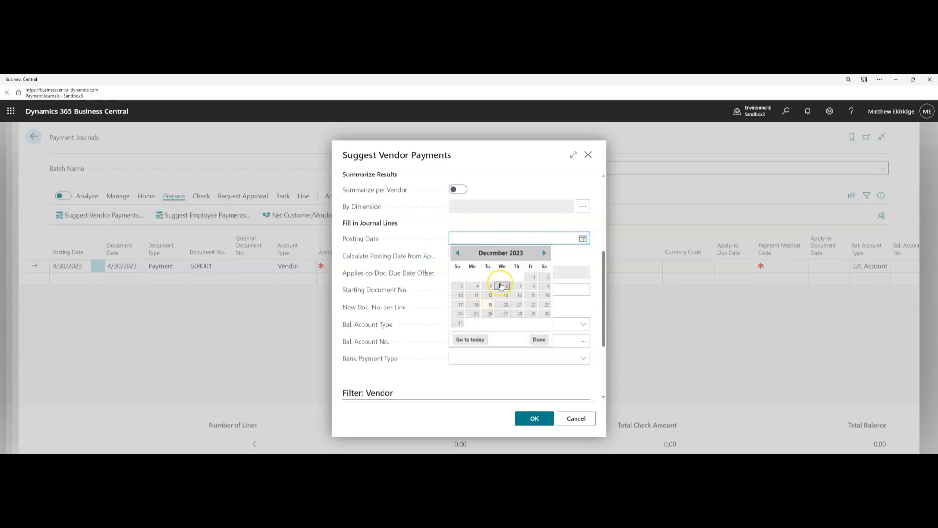
click(489, 305)
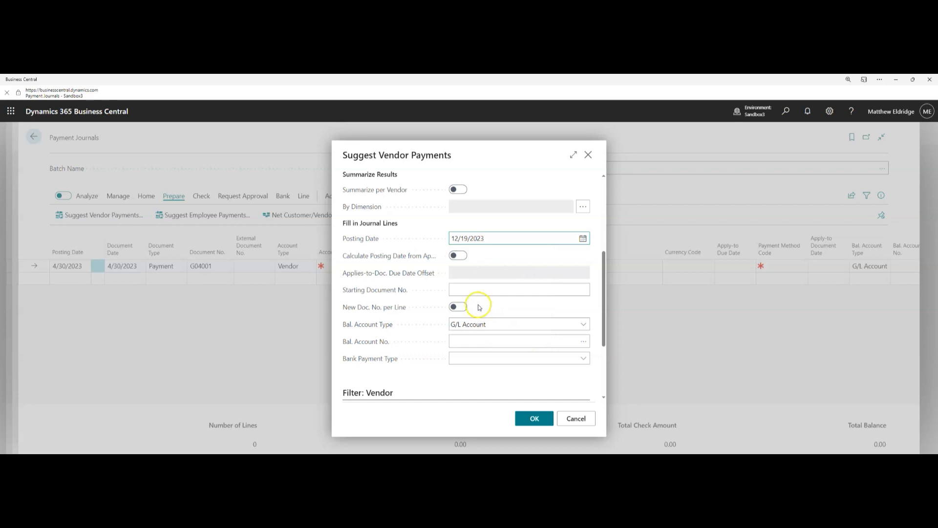
Step: Set the balancing account type to Bank Account and the balancing account to CHECKING for the suggested payments
scroll(478, 307, down, 3)
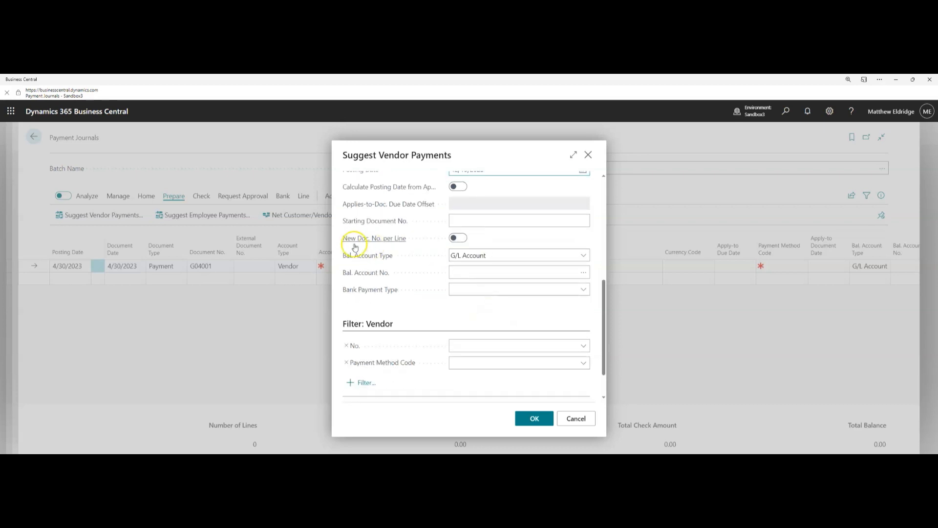
mouse_move(383, 243)
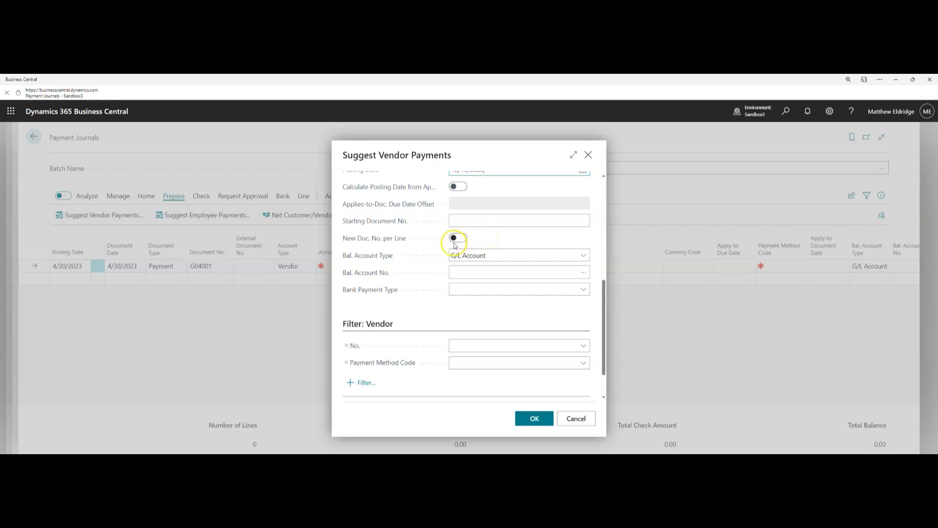
click(479, 254)
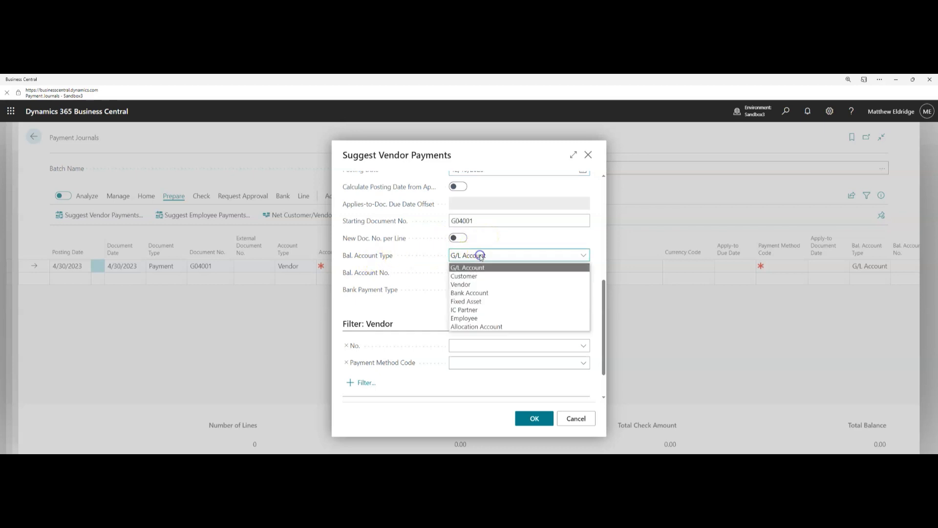
click(476, 294)
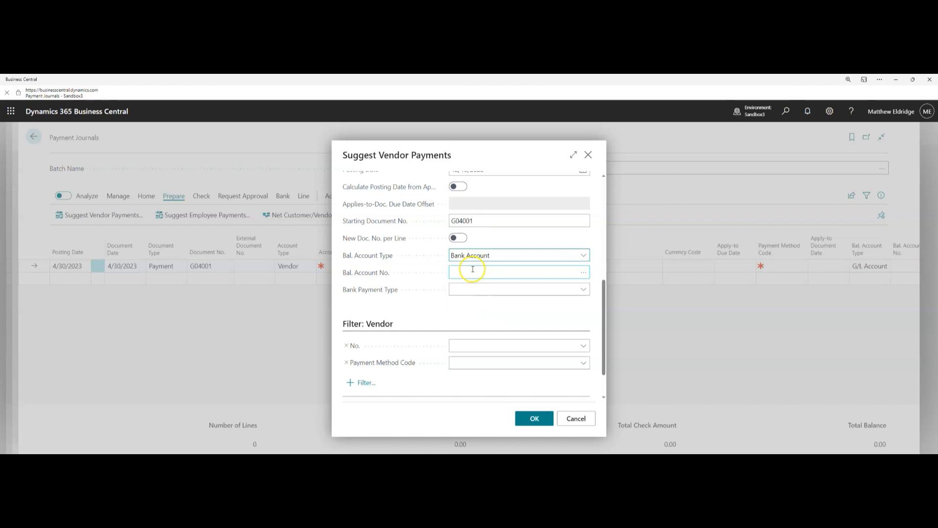
click(584, 274)
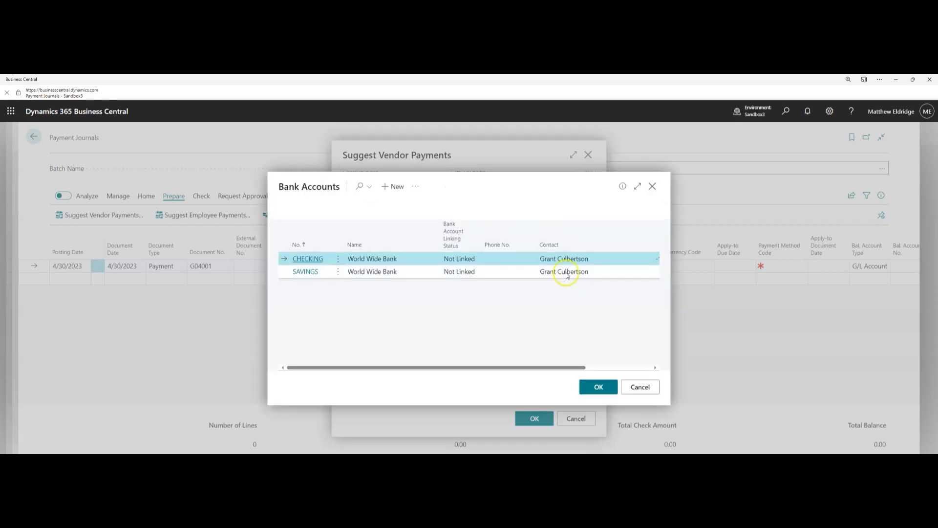
click(308, 262)
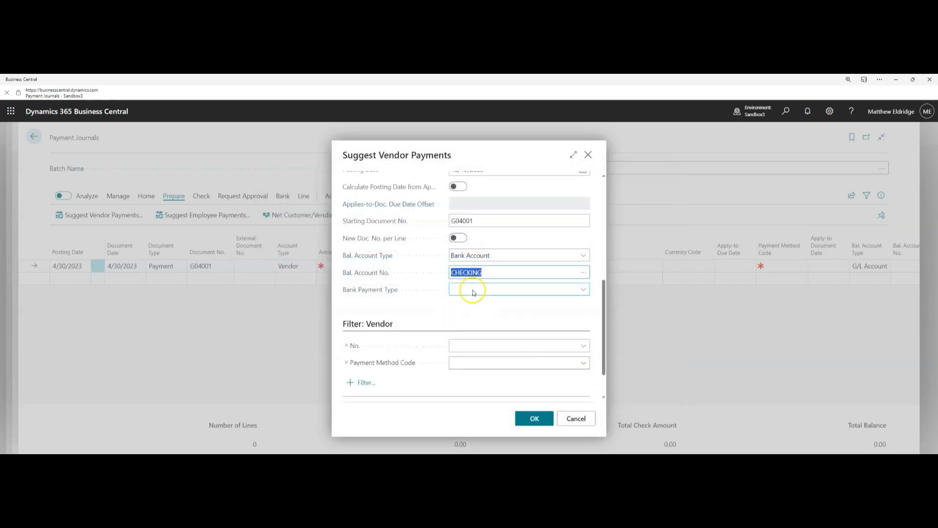
Step: Set the Bank Payment Type to Computer Check, generate the suggested vendor payment lines and acknowledge their creation
click(584, 290)
click(506, 312)
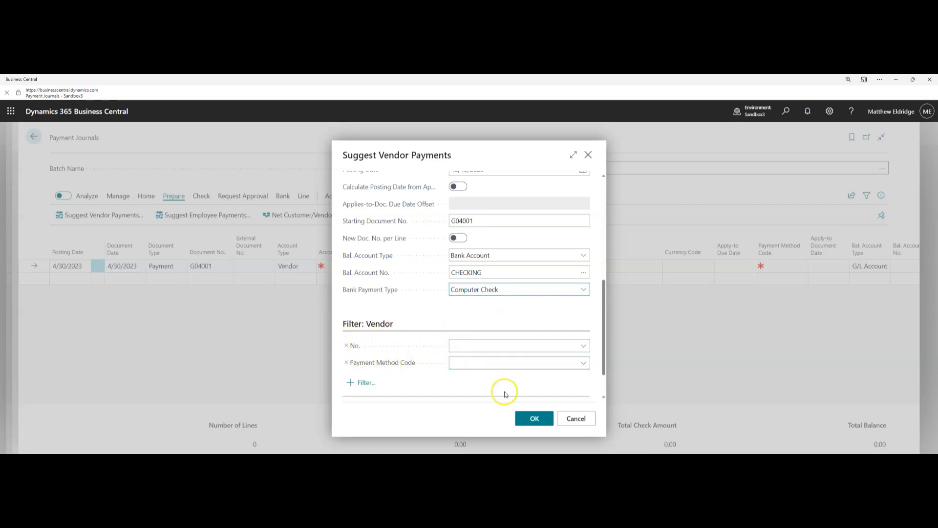
click(528, 420)
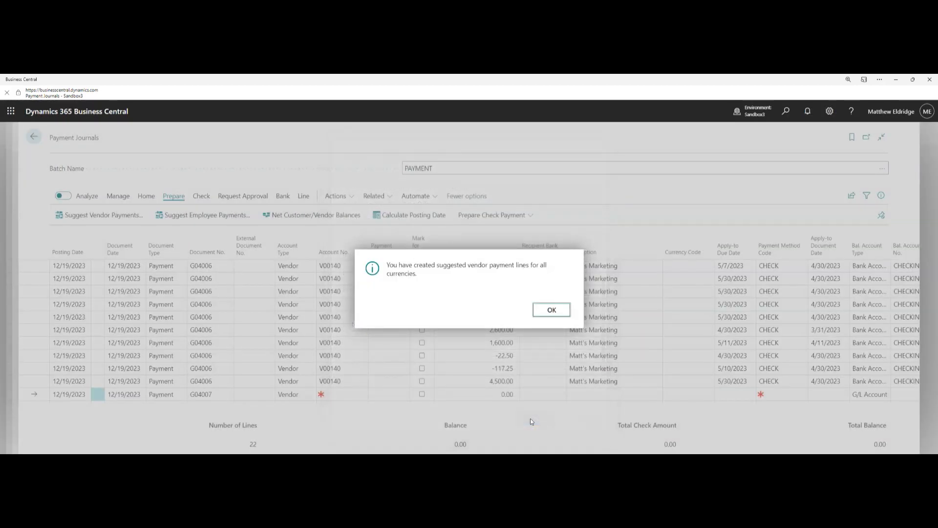
click(551, 310)
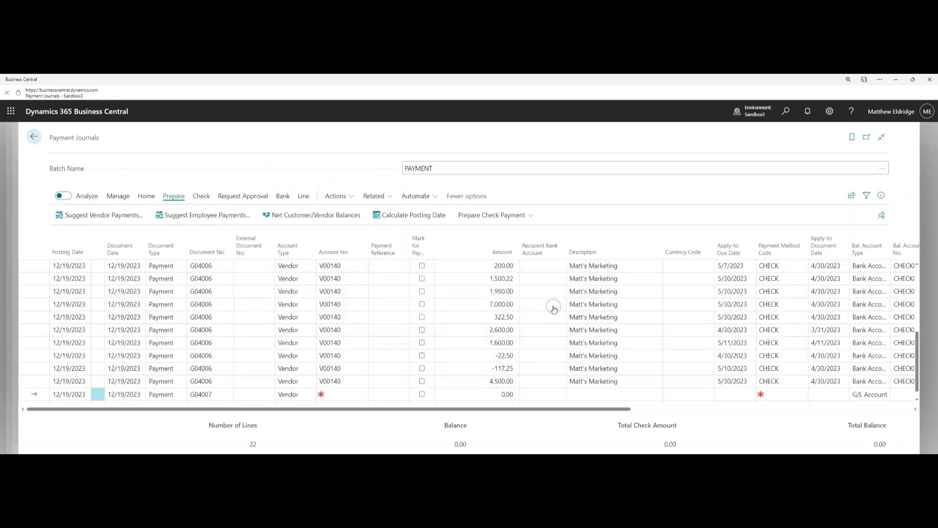
click(324, 294)
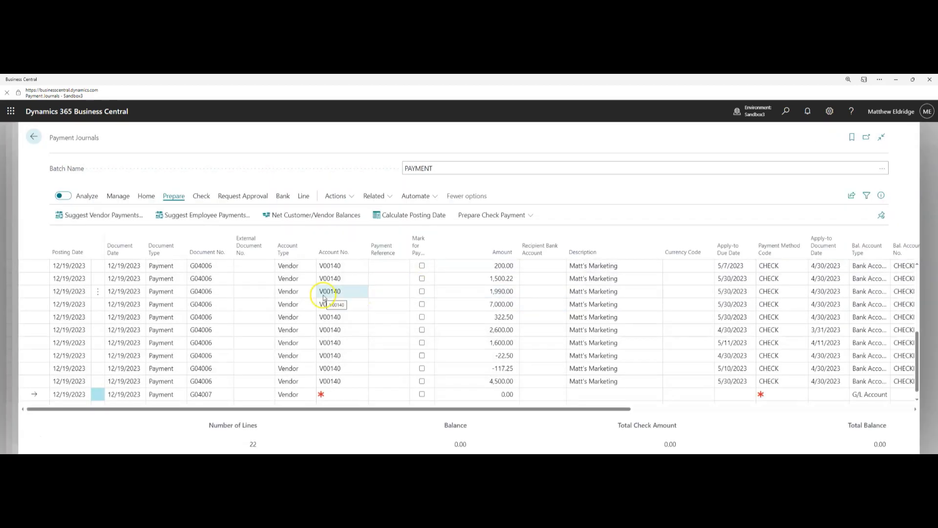
Step: Review the suggested payment lines in the journal, including the vendors, amounts and credit memo lines
click(240, 290)
scroll(240, 290, down, 1)
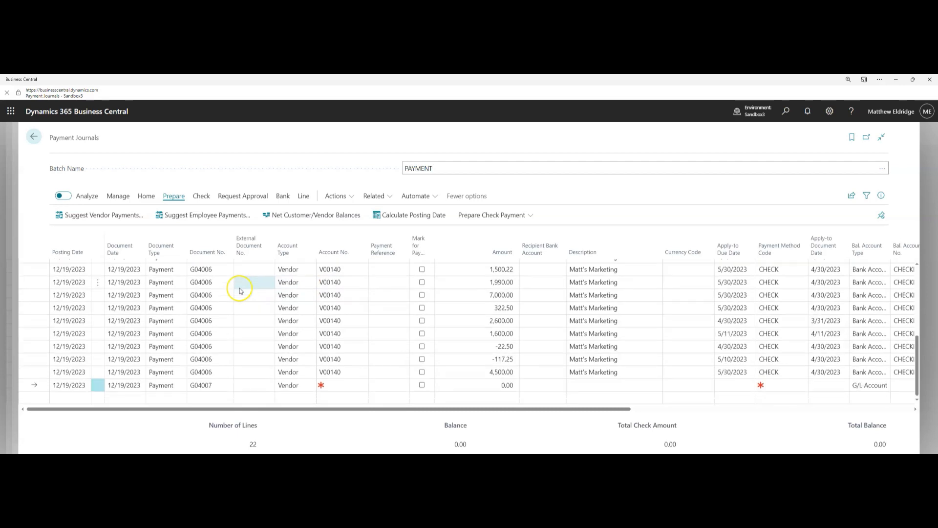
scroll(240, 290, up, 5)
scroll(262, 292, down, 5)
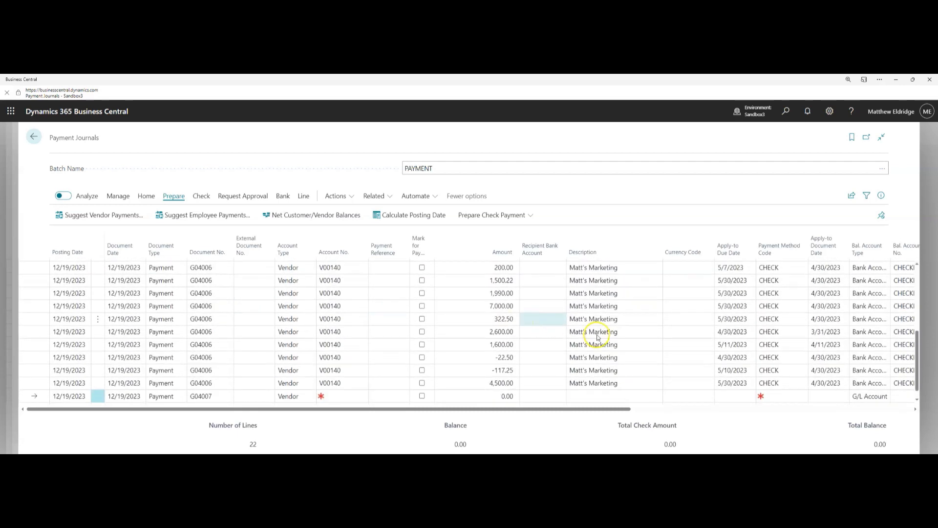
scroll(594, 318, up, 5)
click(543, 370)
scroll(543, 372, down, 2)
scroll(542, 372, down, 3)
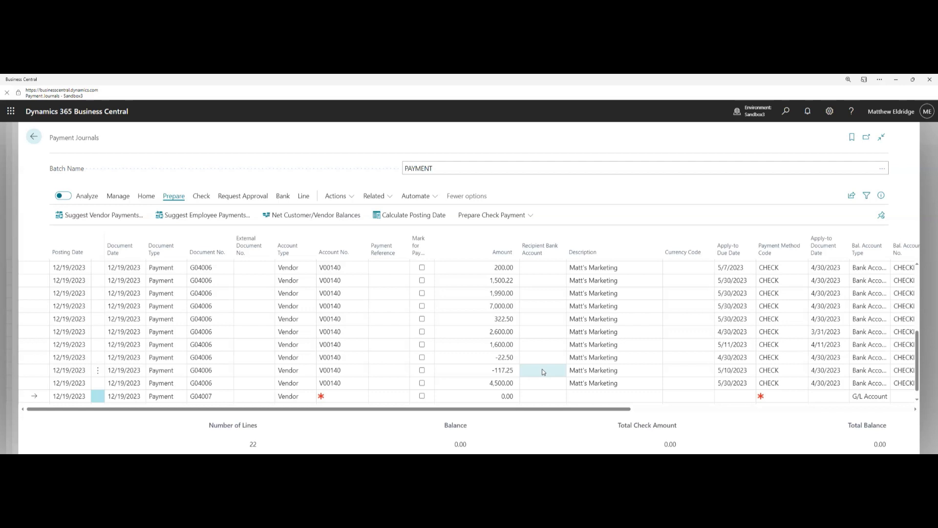
click(465, 359)
click(462, 349)
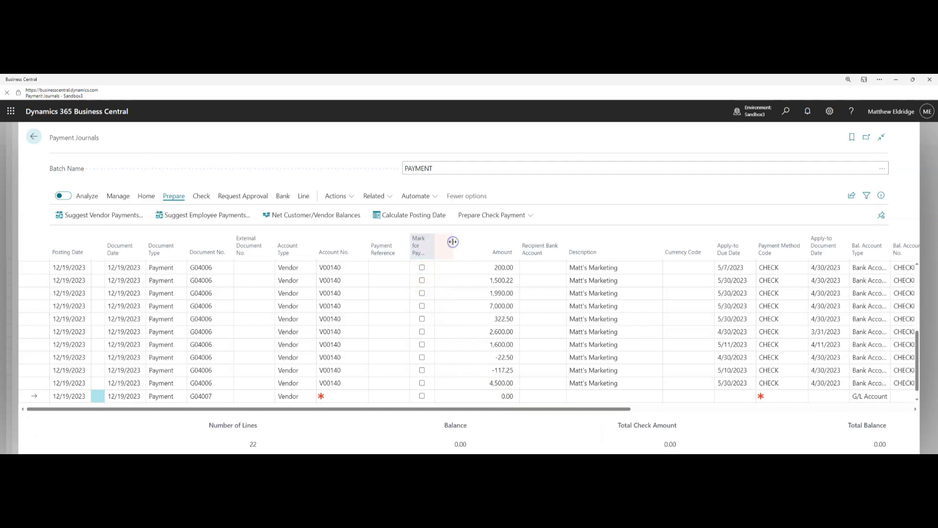
Step: Widen the Mark for Payment column so its full heading fits
double_click(453, 241)
click(450, 248)
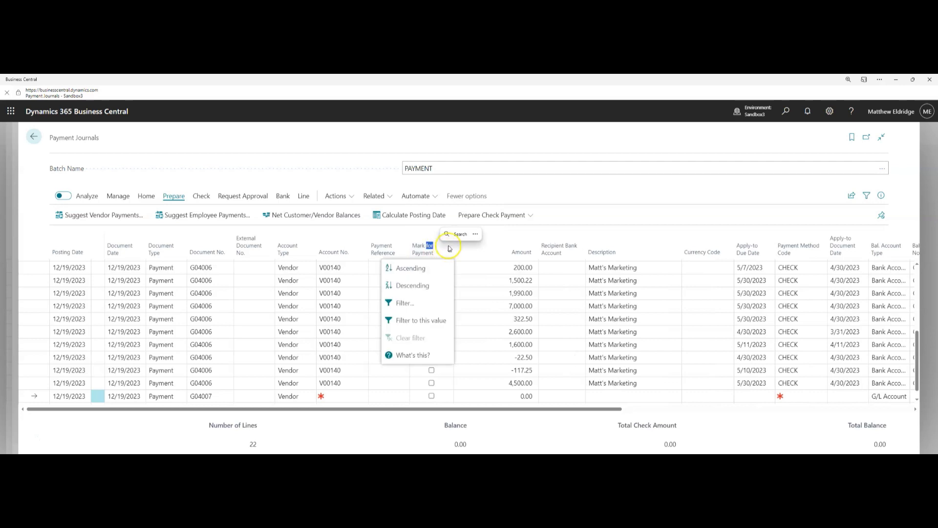
click(449, 248)
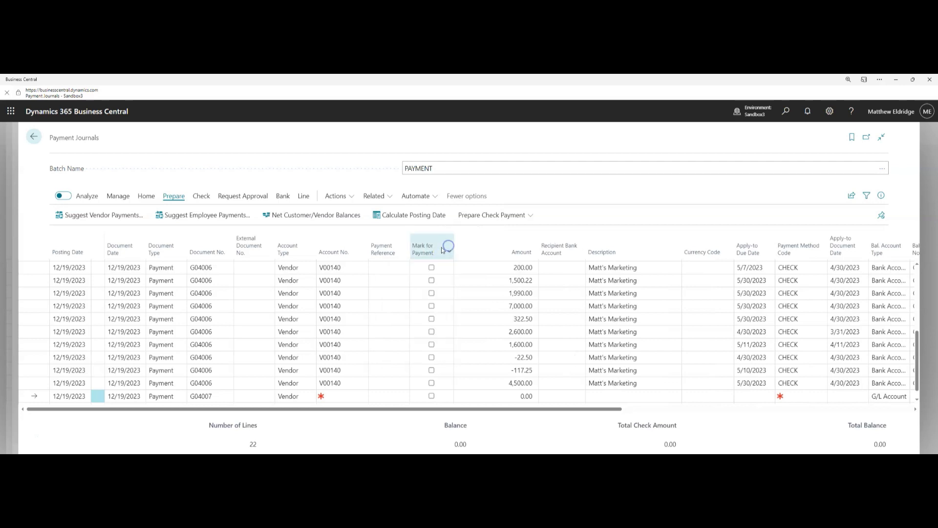
Step: Mark the Matt's Marketing lines of 4,500.00, -117.25, -22.50 and 1,600.00 for payment
click(432, 383)
click(432, 372)
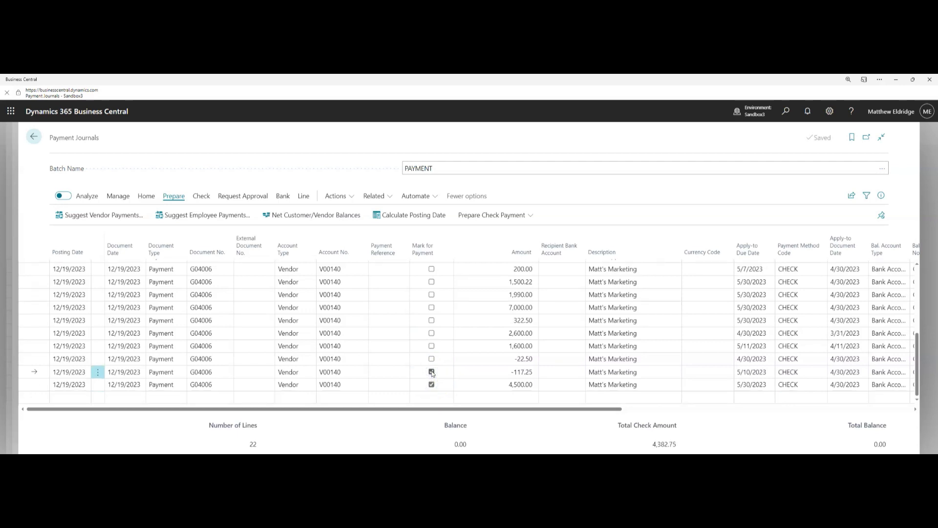
click(432, 360)
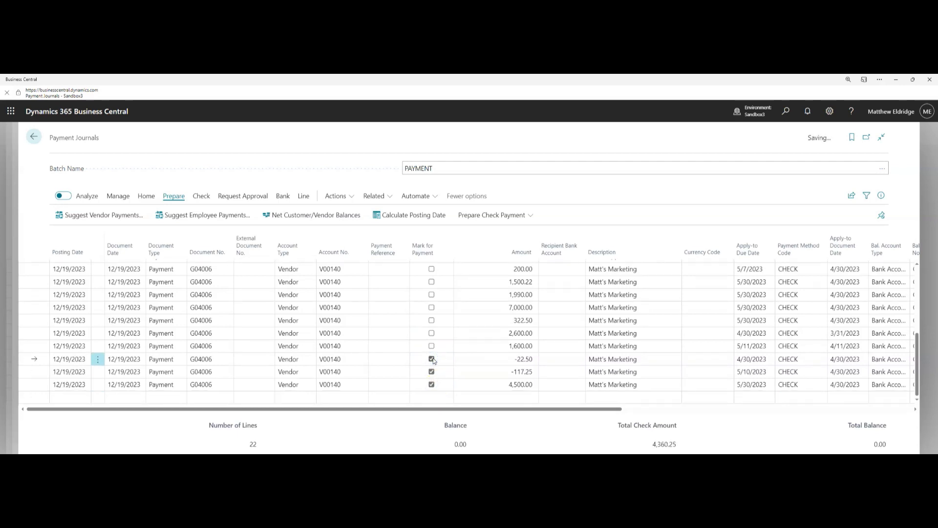
click(433, 346)
click(512, 376)
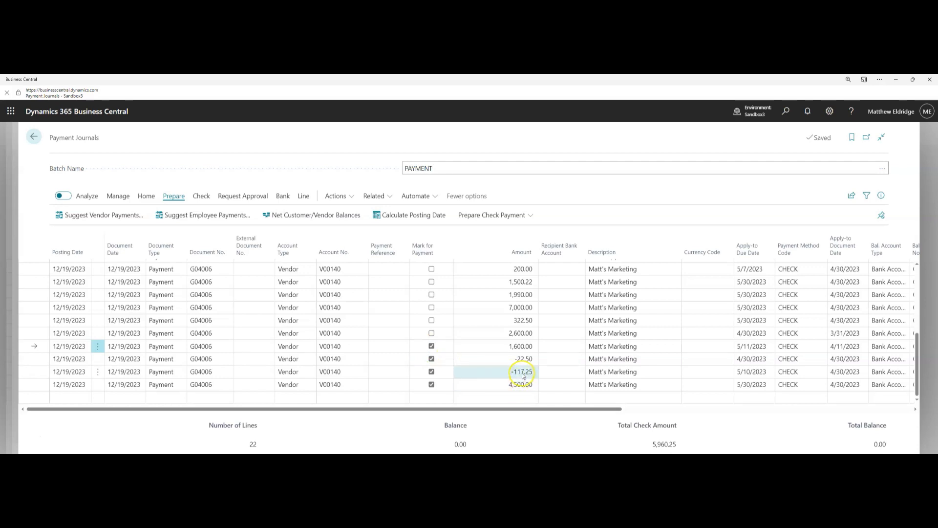
click(524, 360)
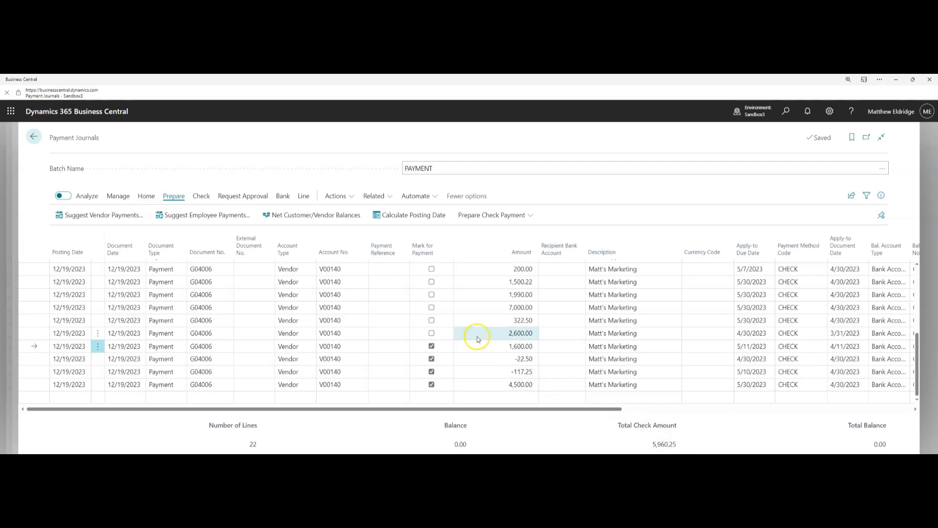
click(432, 334)
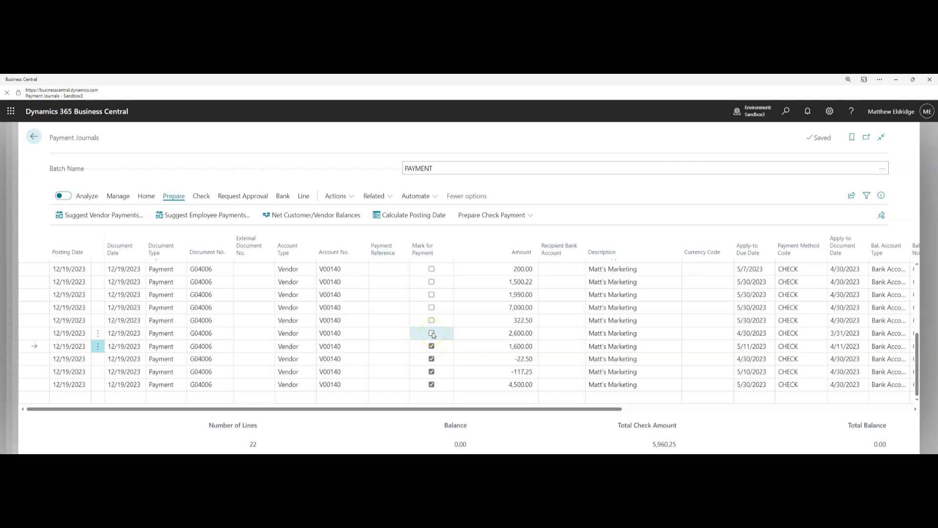
Step: Examine the applied document numbers and due dates of the suggested payment lines
scroll(432, 334, up, 10)
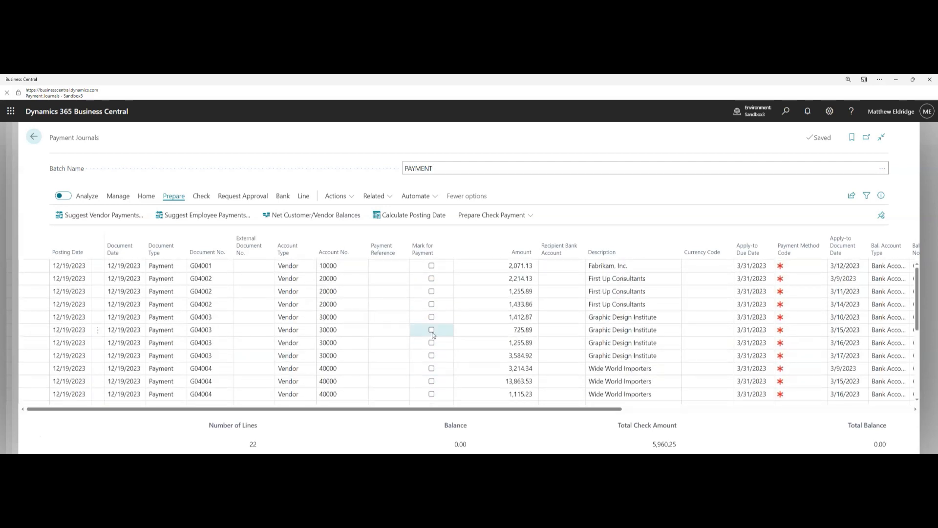
click(458, 303)
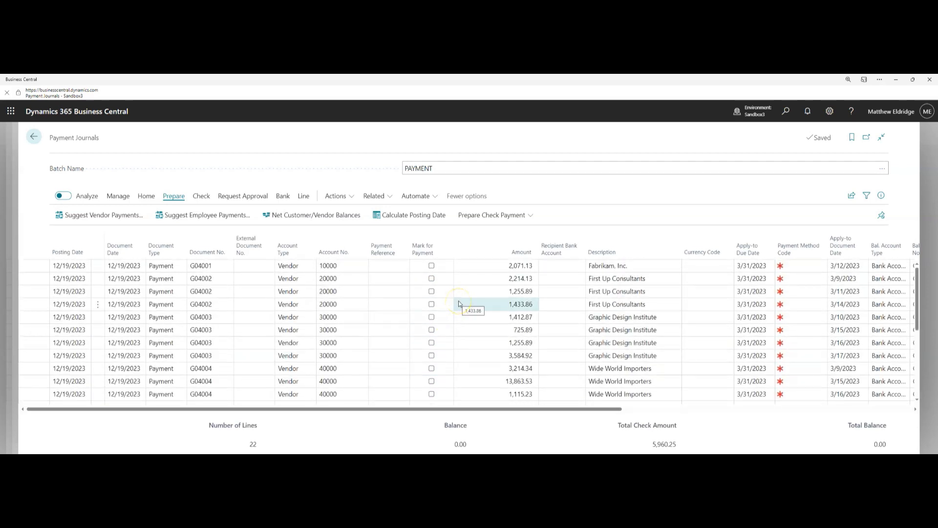
mouse_move(749, 251)
drag(593, 409, 779, 412)
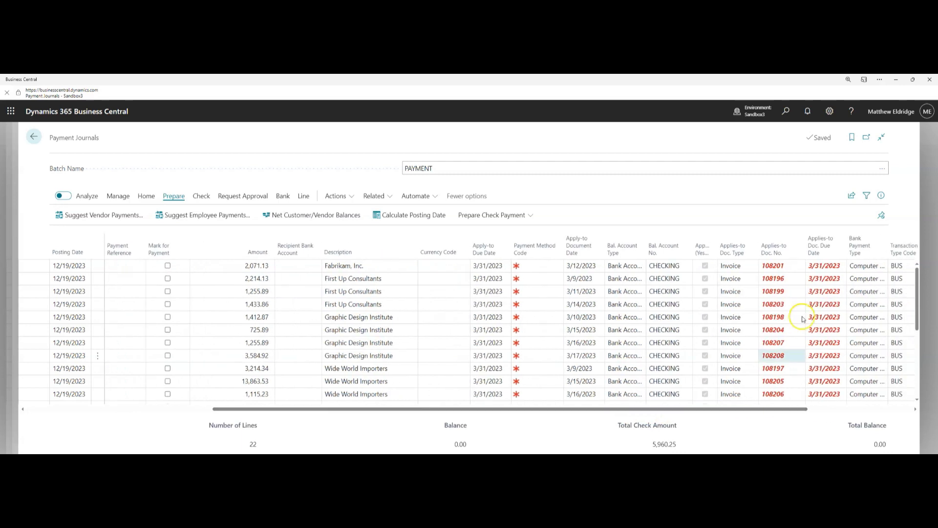
mouse_move(824, 249)
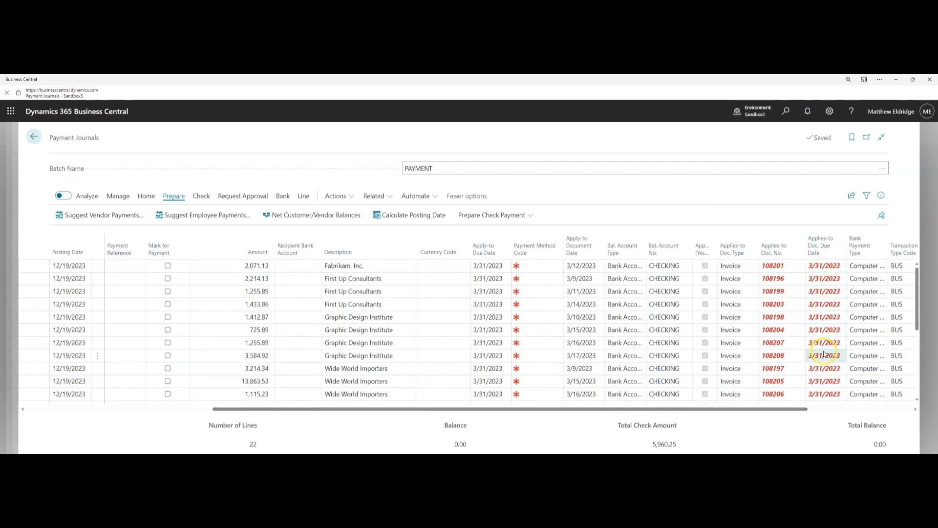
mouse_move(483, 255)
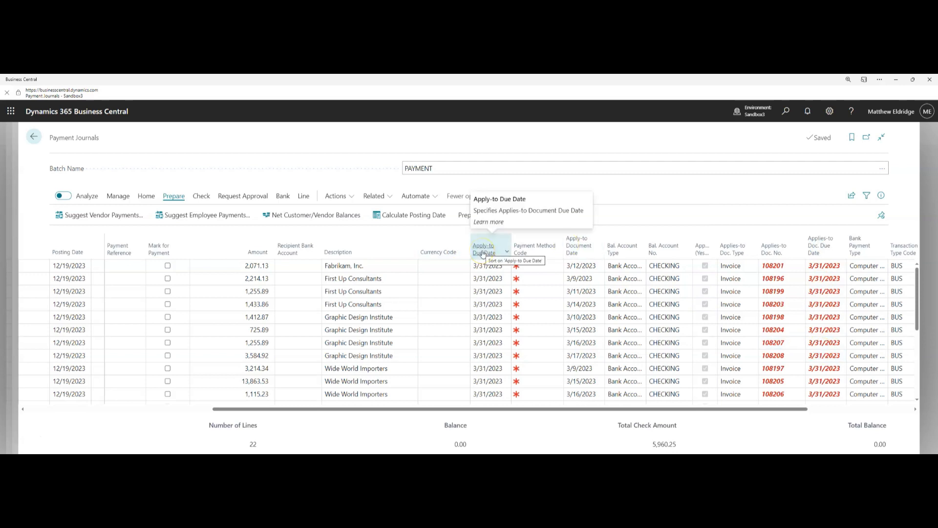
scroll(492, 304, down, 5)
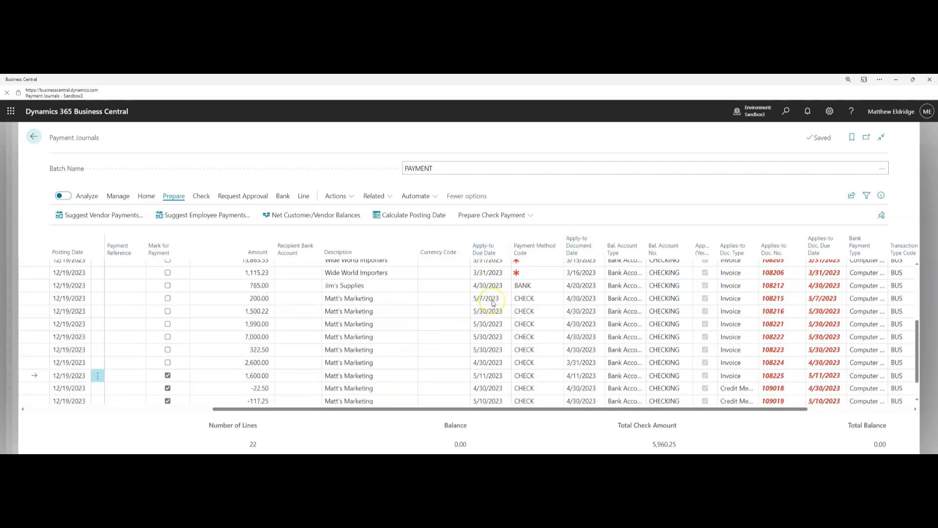
Step: Sort the payment lines by Apply-to Due Date in ascending order and review the sorted lines
scroll(493, 304, up, 3)
click(484, 249)
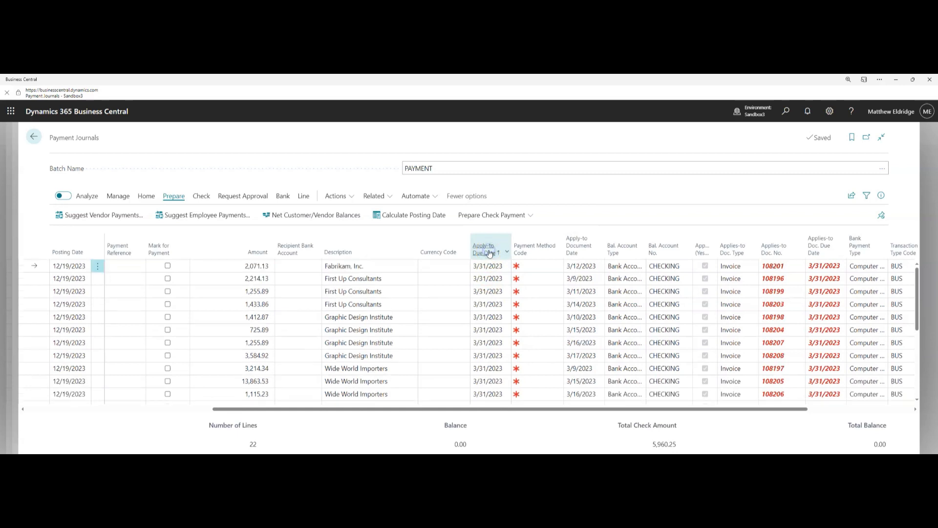
scroll(488, 293, down, 5)
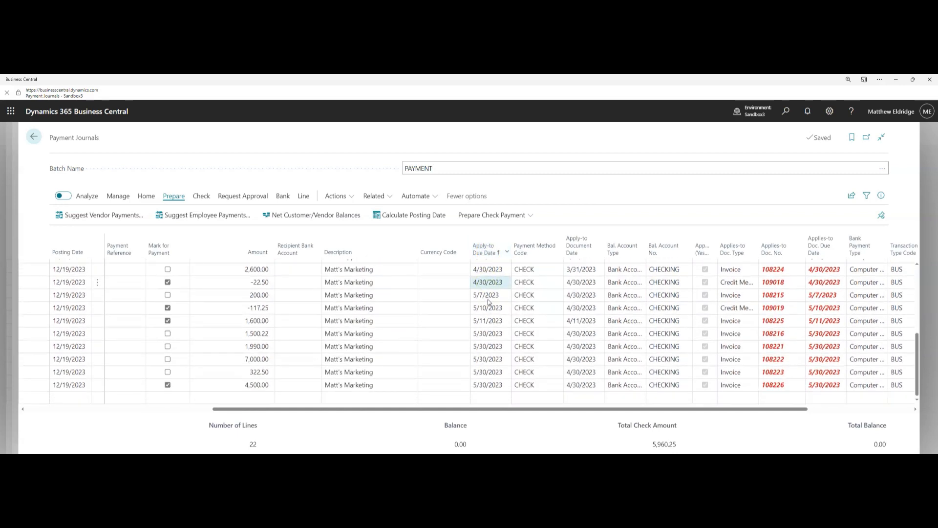
scroll(492, 331, up, 5)
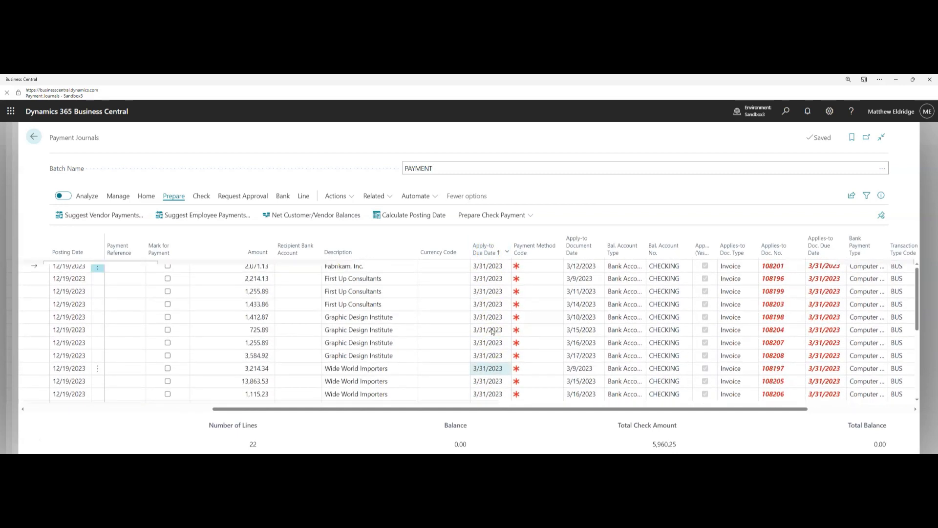
click(489, 264)
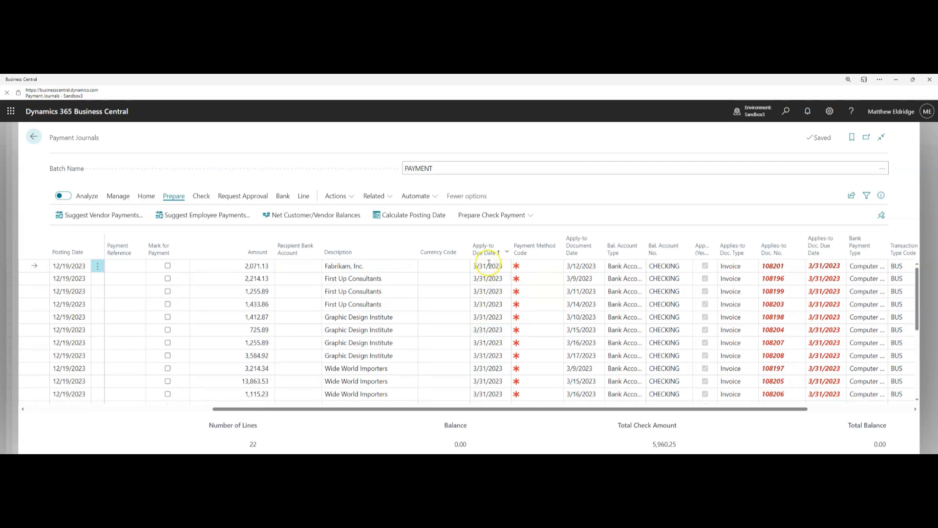
mouse_move(488, 255)
Step: Show the details pane with the payment journal summary and the summary by vendor
click(438, 407)
drag(438, 408, 284, 411)
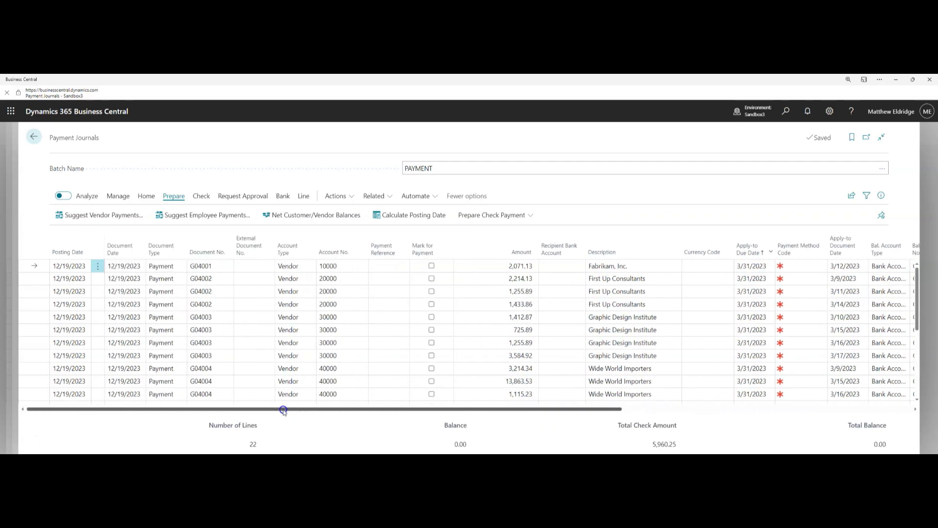
scroll(538, 333, down, 2)
click(509, 347)
scroll(510, 350, down, 1)
scroll(479, 354, up, 3)
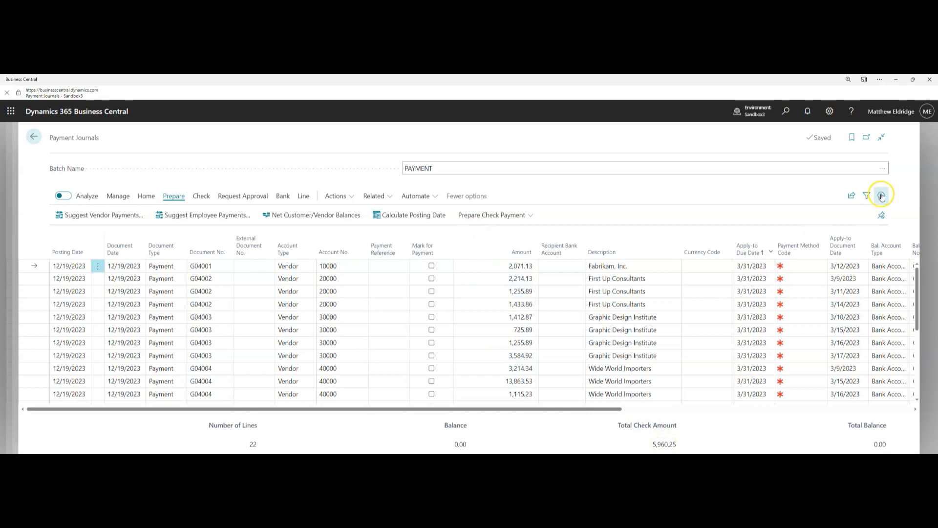
click(882, 195)
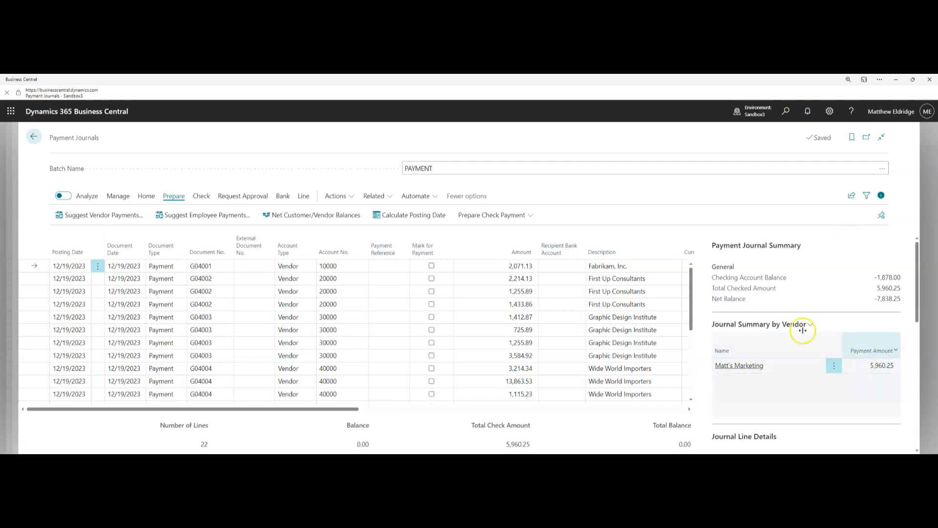
Step: Mark all journal lines for check payment and review the payment amounts by vendor
click(474, 218)
click(484, 233)
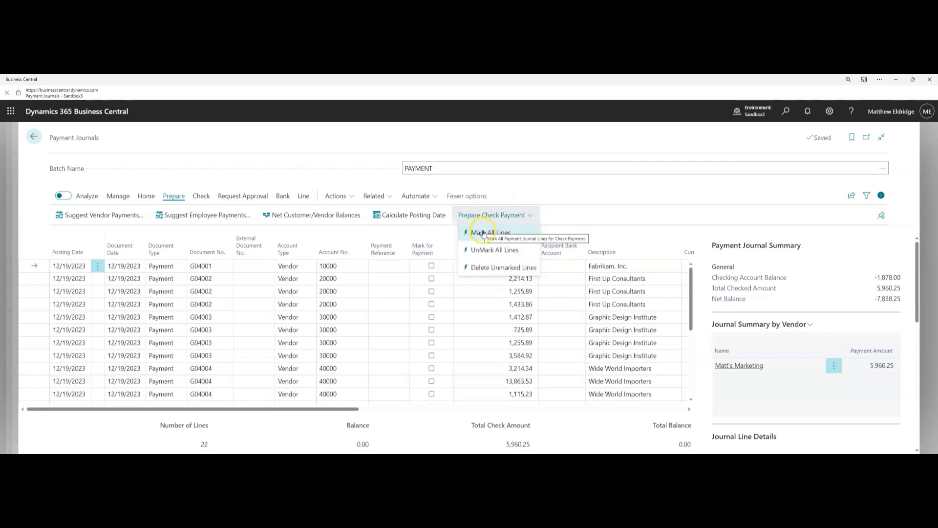
click(473, 234)
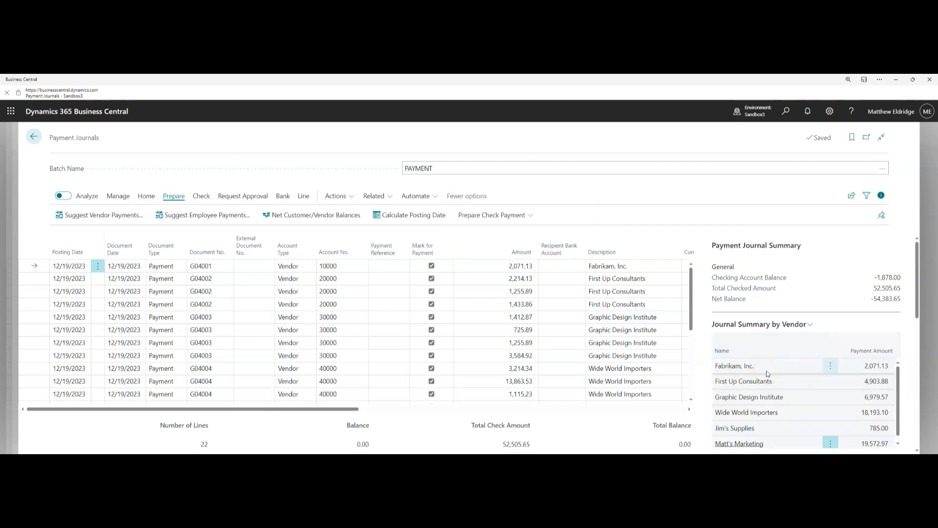
scroll(767, 373, down, 1)
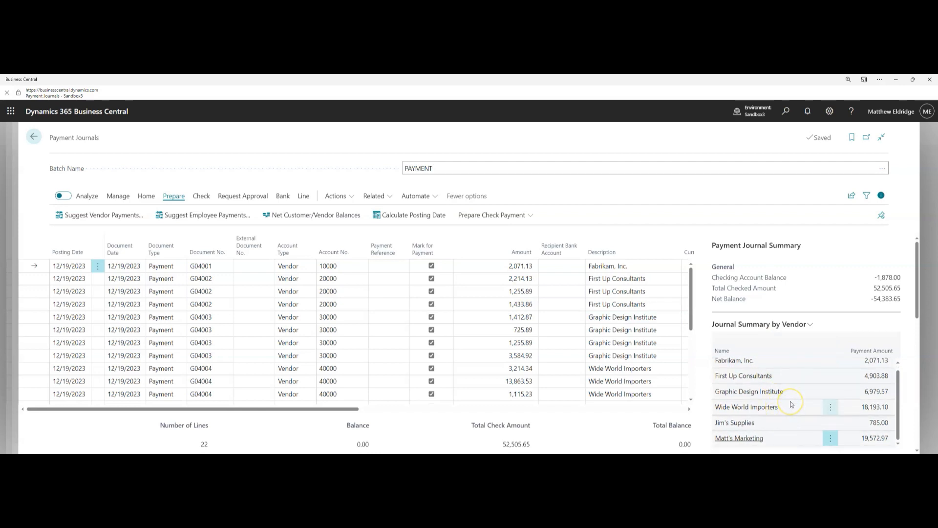
Step: Unmark every Fabrikam, First Up Consultants, Graphic Design Institute, Wide World Importers and Jim's Supplies line, leaving only Matt's Marketing marked for payment
click(432, 266)
click(432, 279)
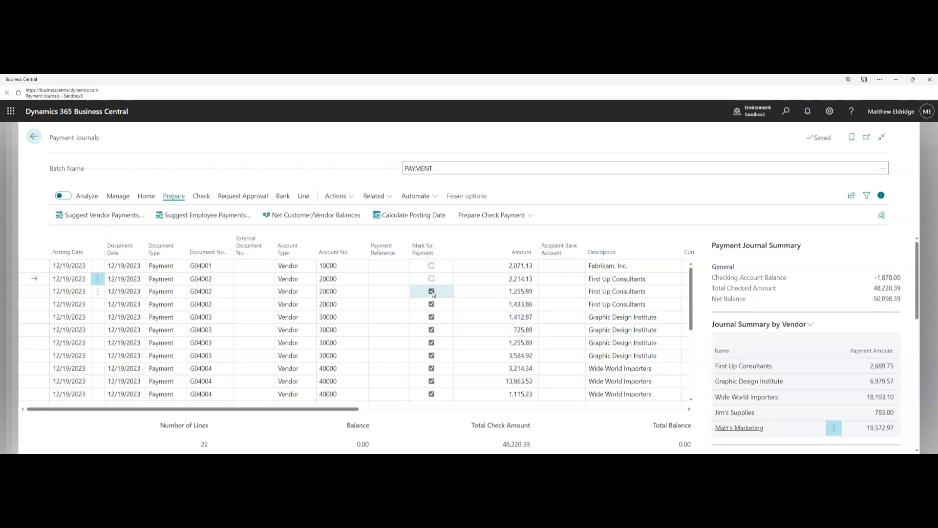
click(432, 292)
click(432, 304)
click(432, 317)
click(432, 330)
click(432, 342)
scroll(437, 335, down, 1)
click(432, 312)
click(432, 324)
click(432, 337)
click(432, 351)
click(432, 363)
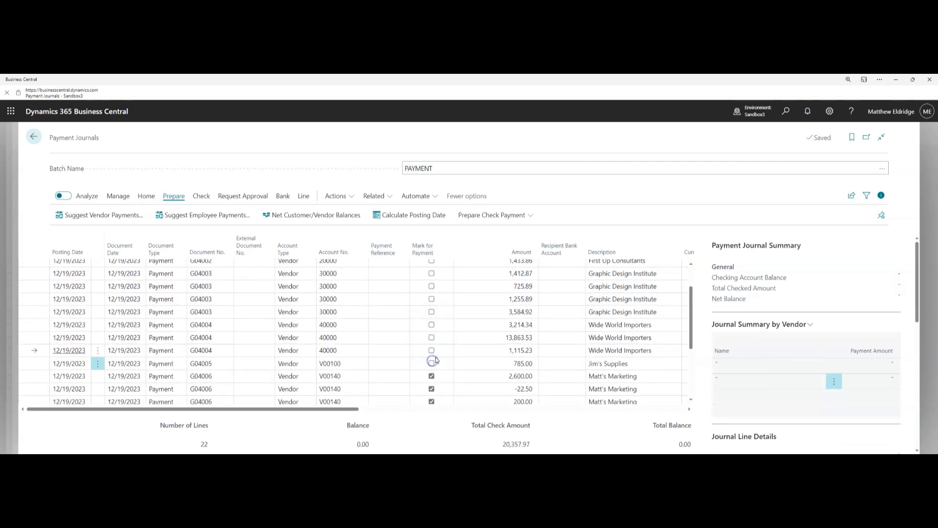
scroll(436, 359, down, 1)
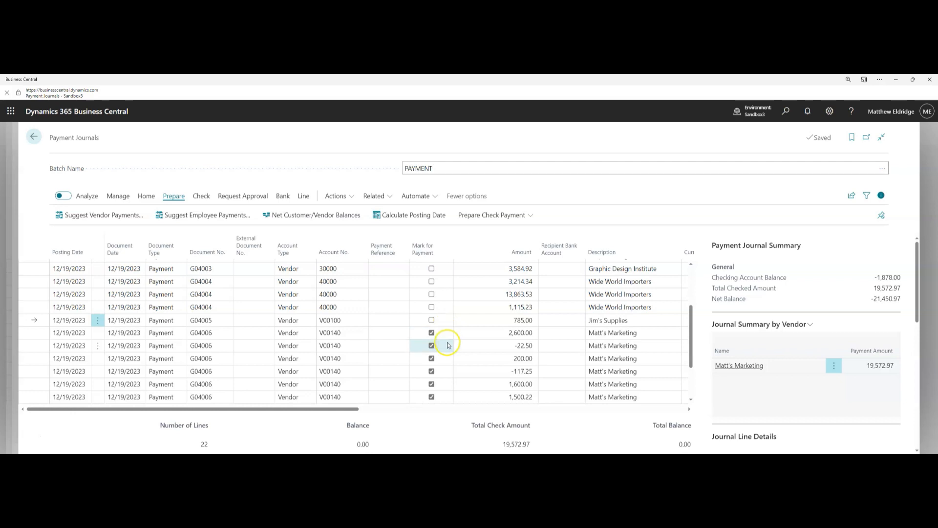
scroll(446, 344, down, 2)
click(448, 345)
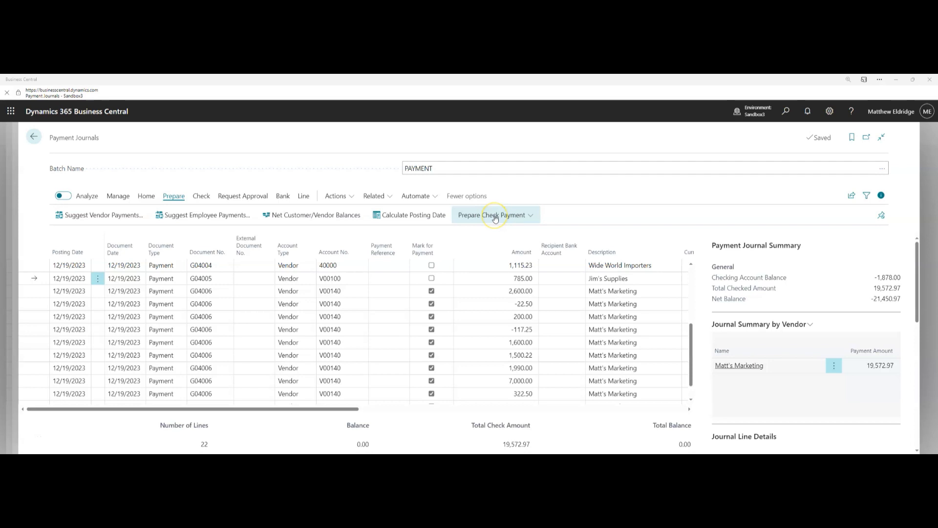
Step: Delete all unmarked lines from the PAYMENT batch
click(495, 218)
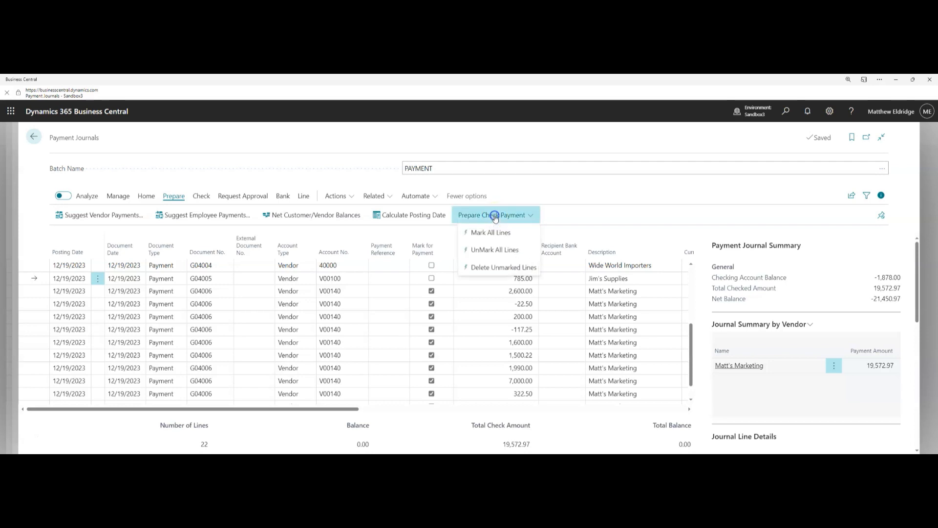
click(482, 268)
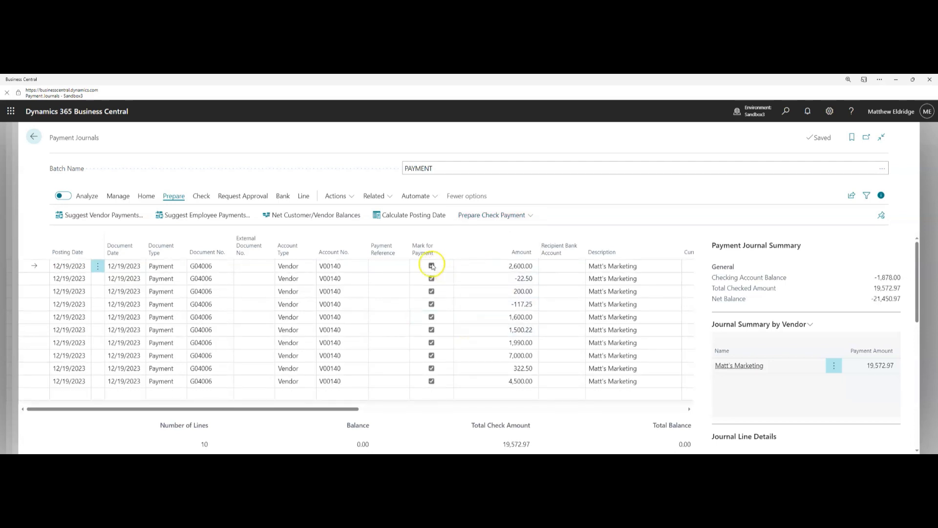
click(409, 385)
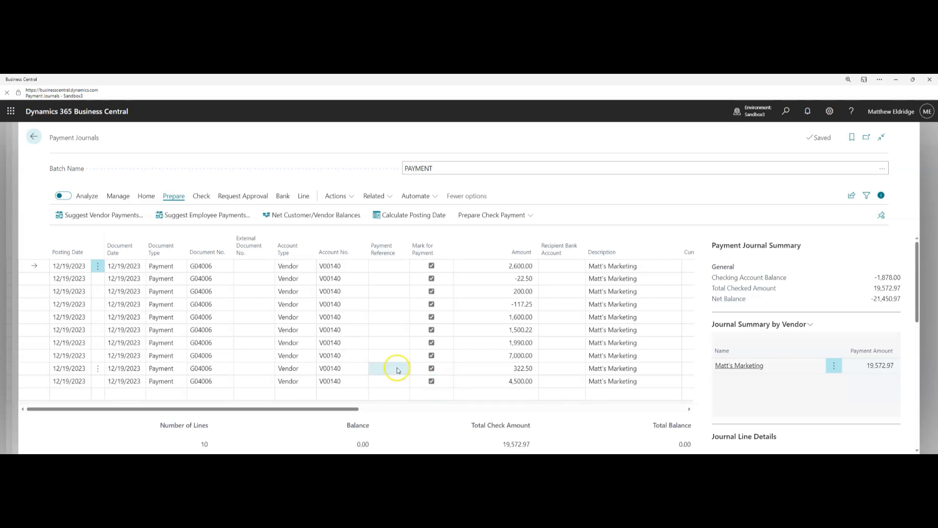
Step: Print the Matt's Marketing check from the CHECKING bank account with one check per vendor per document number enabled
click(202, 196)
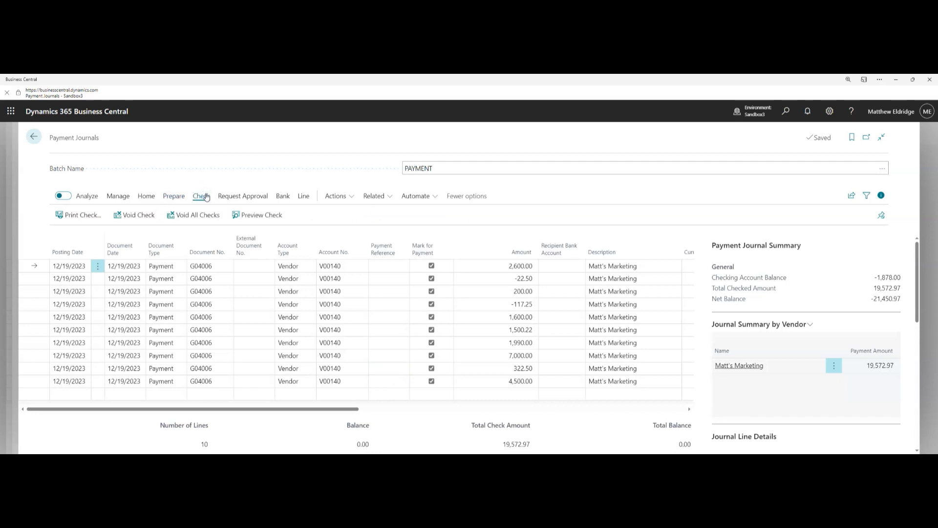
click(72, 217)
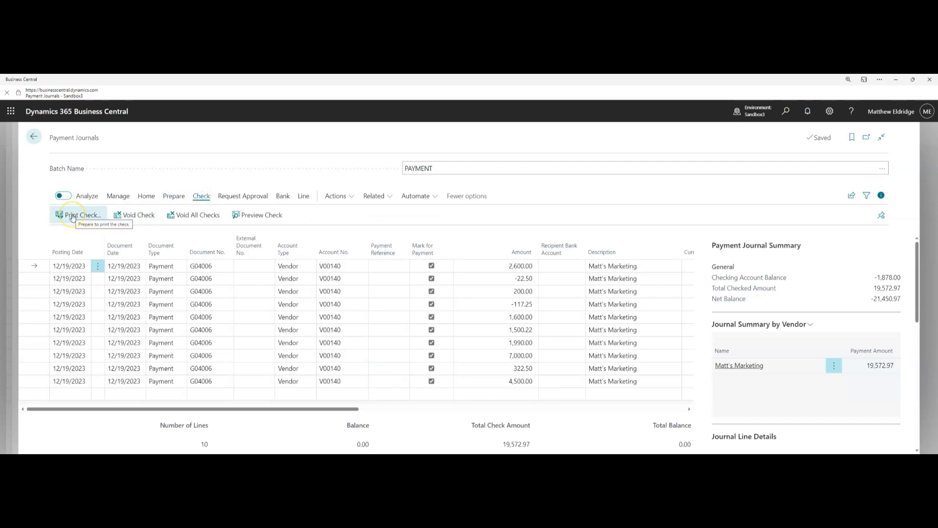
click(71, 216)
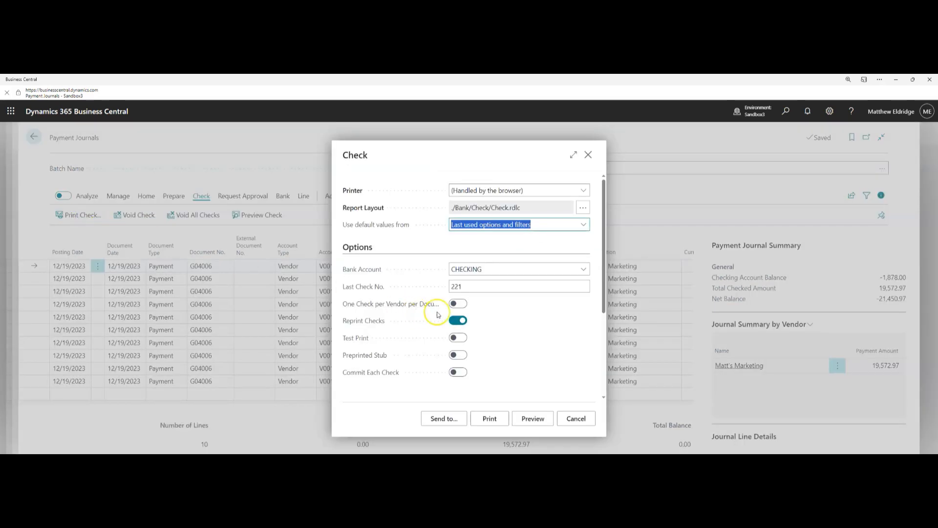
mouse_move(391, 309)
click(464, 306)
click(462, 306)
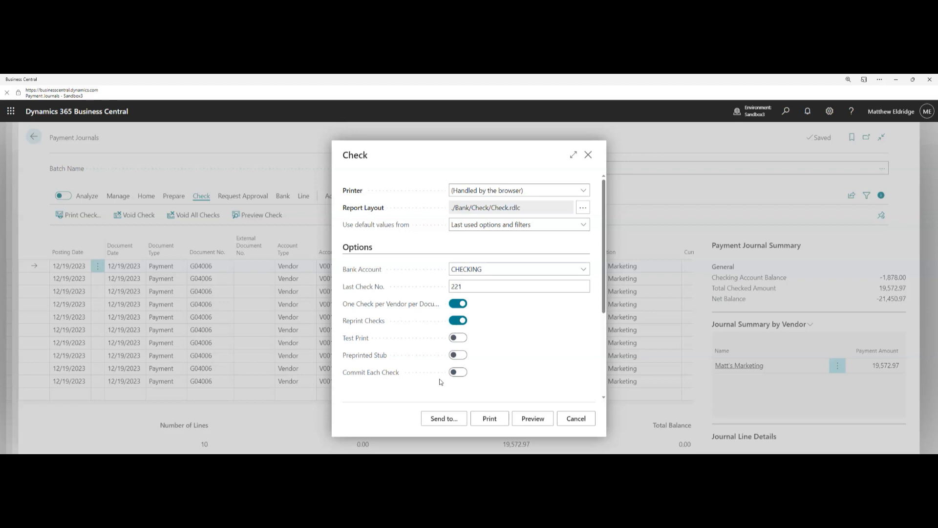
click(489, 419)
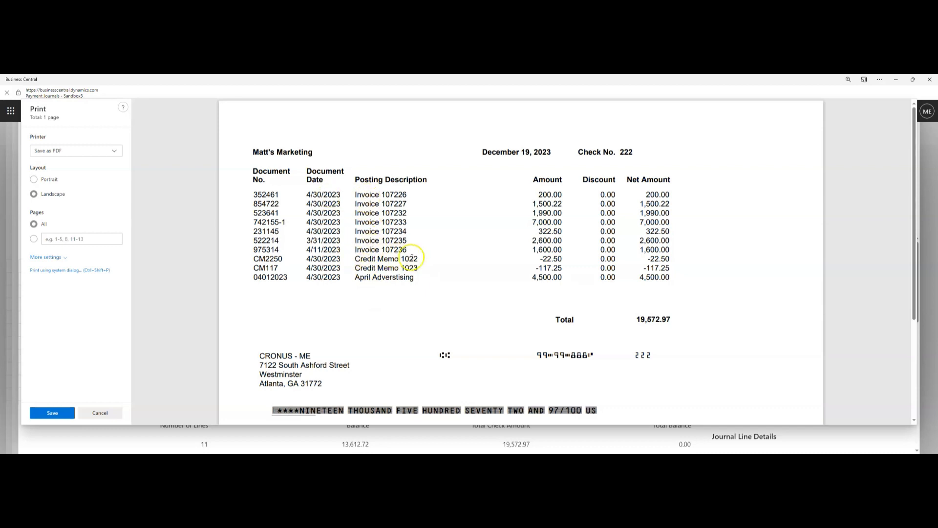
Step: Review the posting descriptions on the check stub, including the April advertising line, and close the print preview without saving
drag(355, 277, 416, 278)
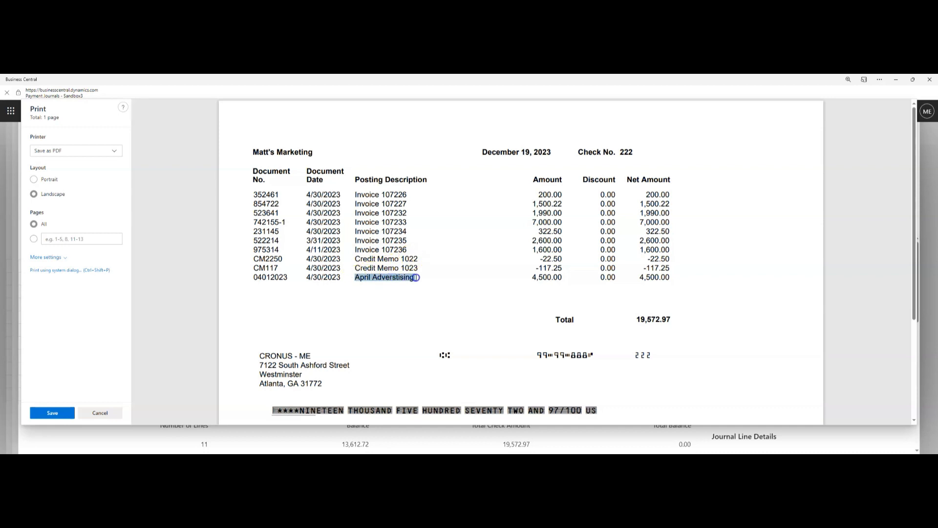
drag(413, 278, 414, 279)
click(98, 413)
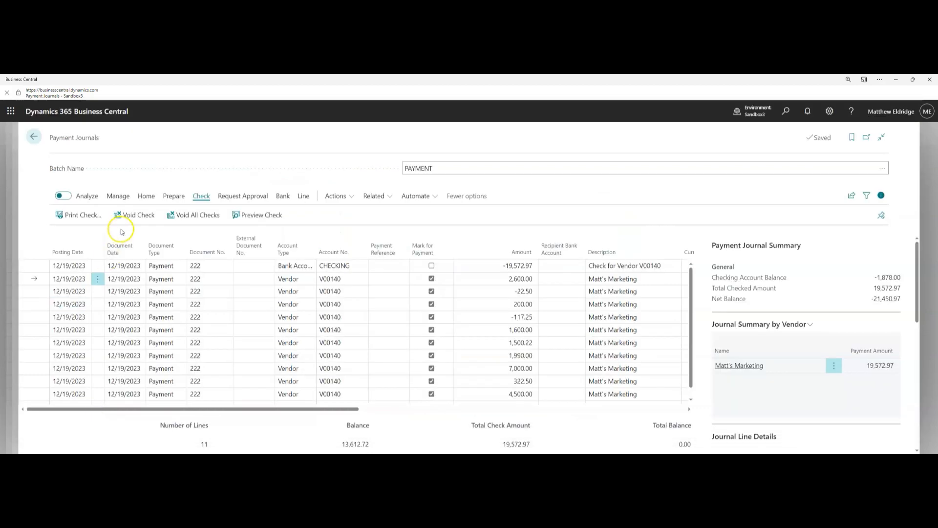
Step: Post the PAYMENT batch, accepting the posting date after the working date
click(143, 196)
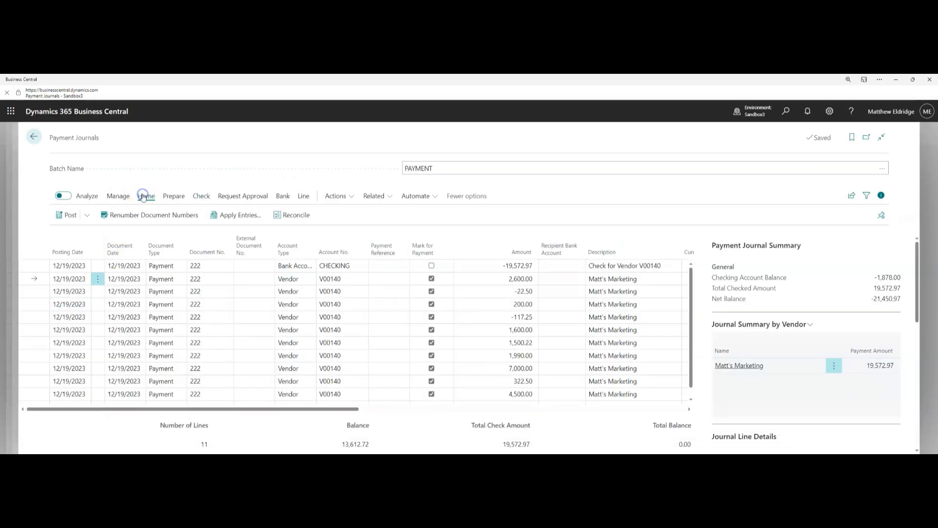
click(68, 216)
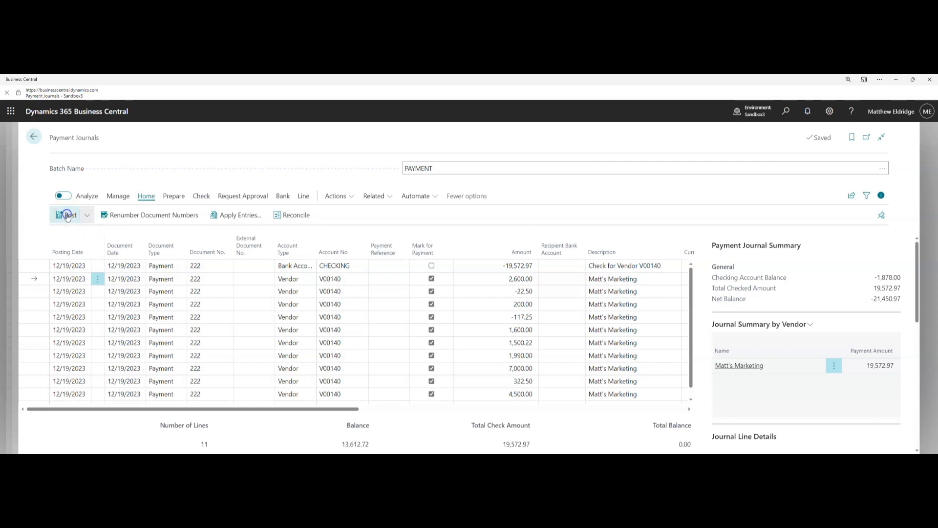
click(498, 312)
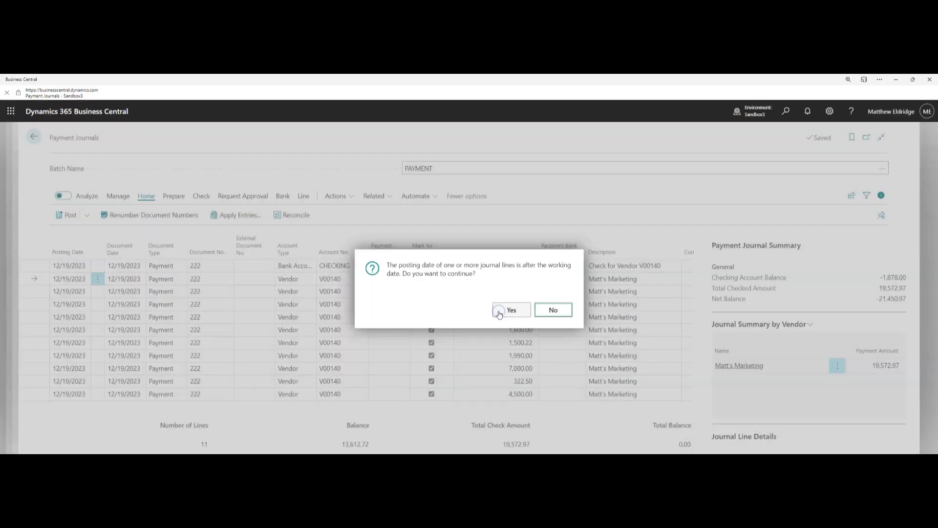
click(511, 310)
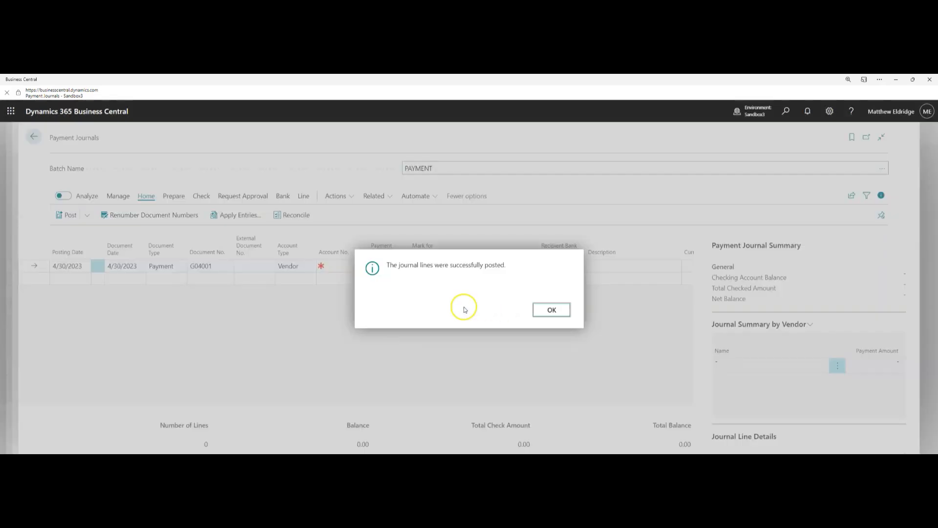
click(551, 310)
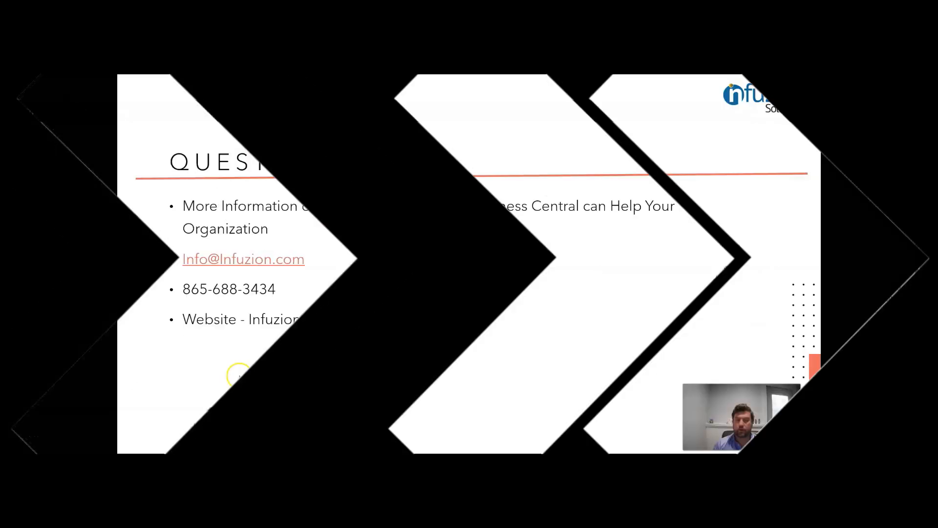